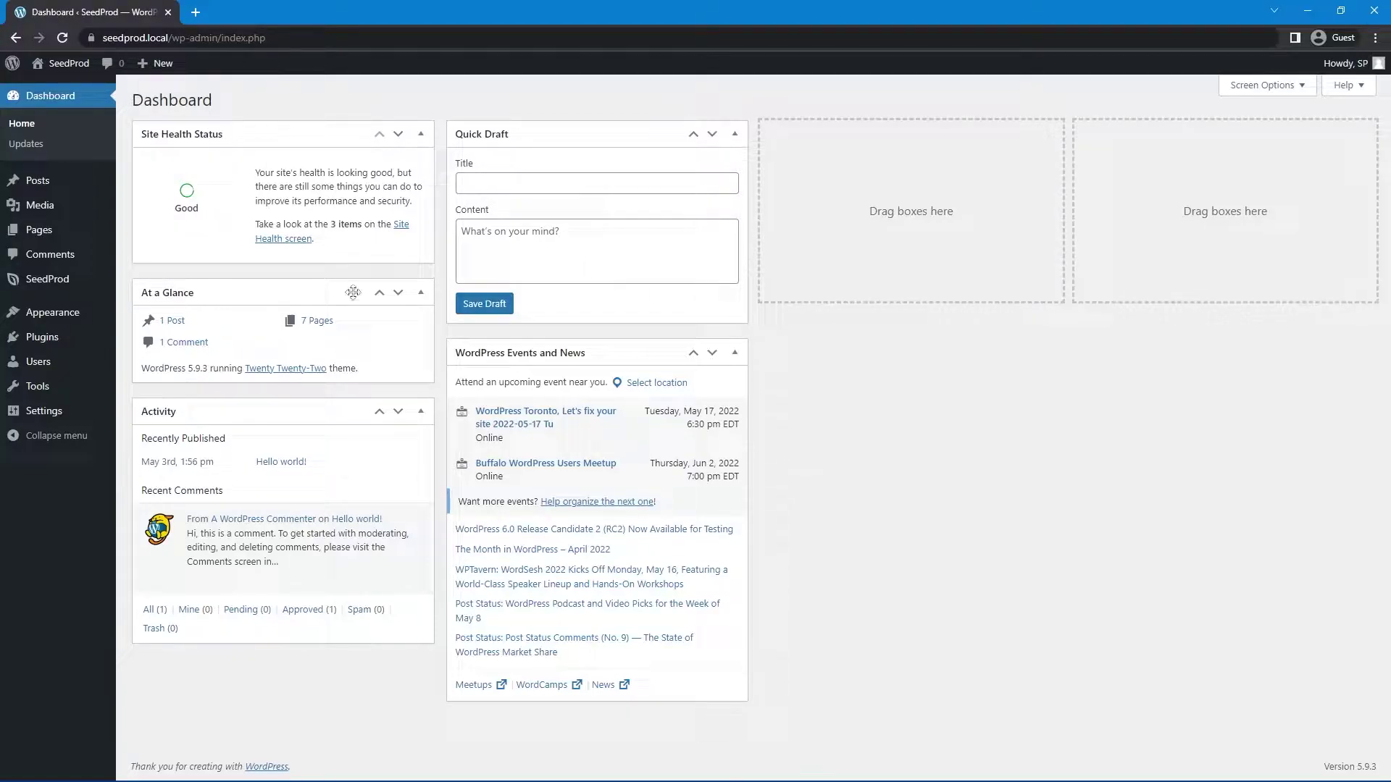
Open SeedProd's Landing Pages list and start a new landing page.
mouse_move(58, 284)
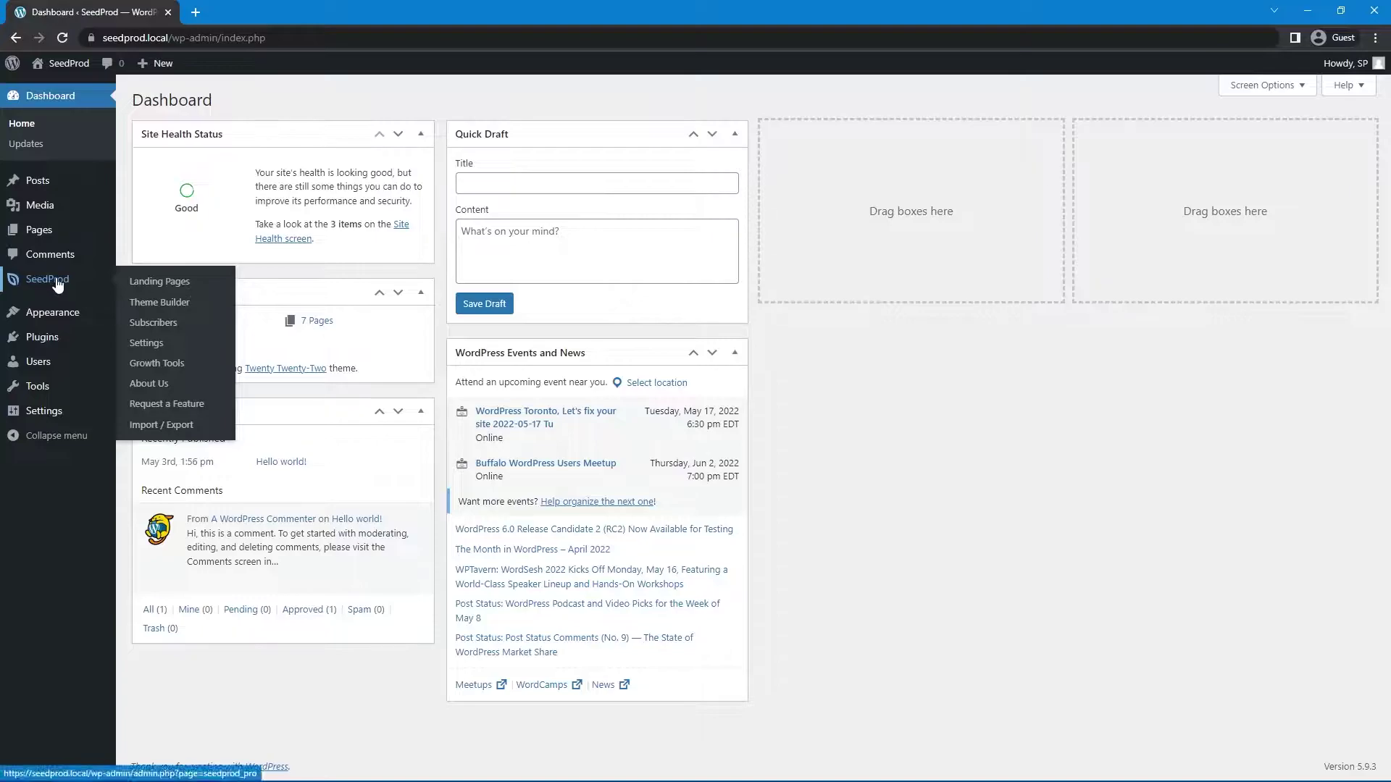
left_click(167, 285)
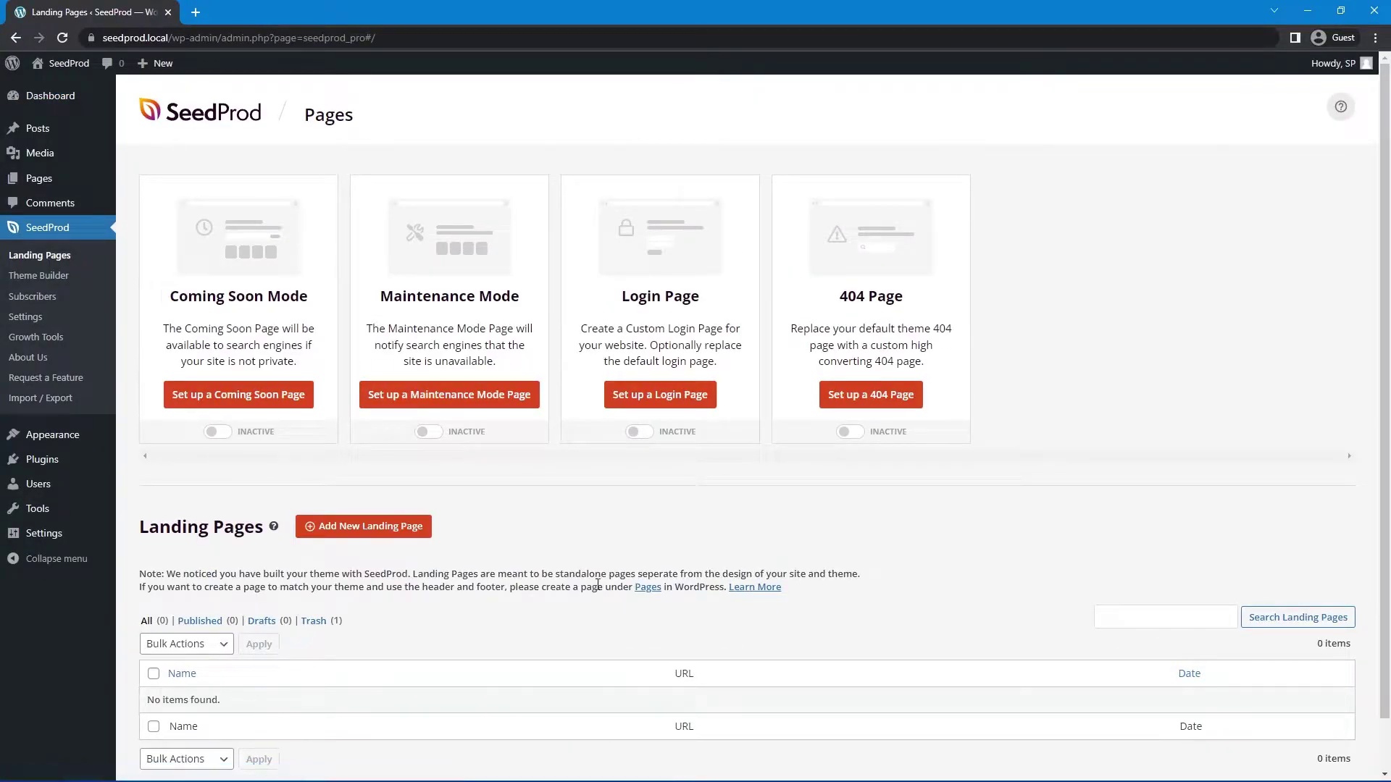
scroll(565, 609, "down", 1)
left_click(376, 474)
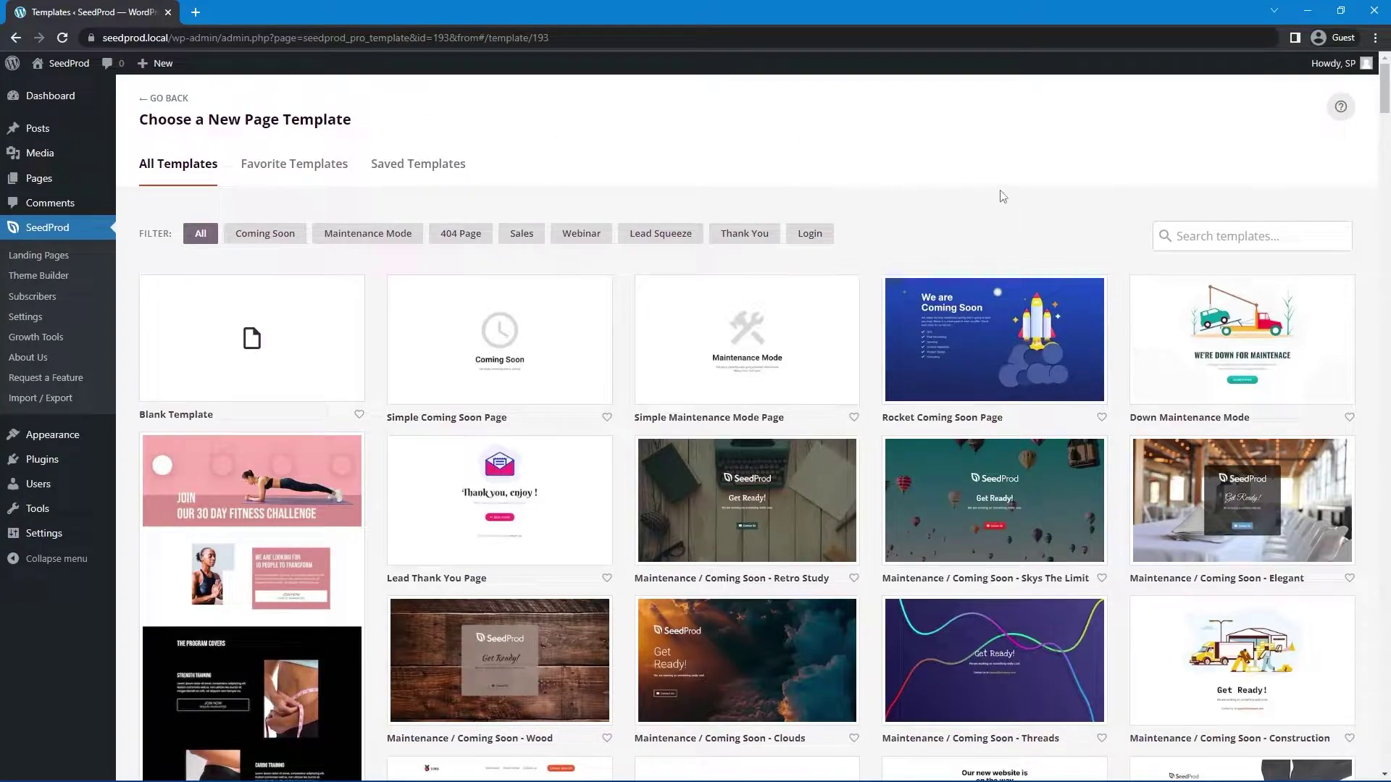
Create the page from the Skys The Limit template, name it 'Video', and open the builder.
mouse_move(326, 360)
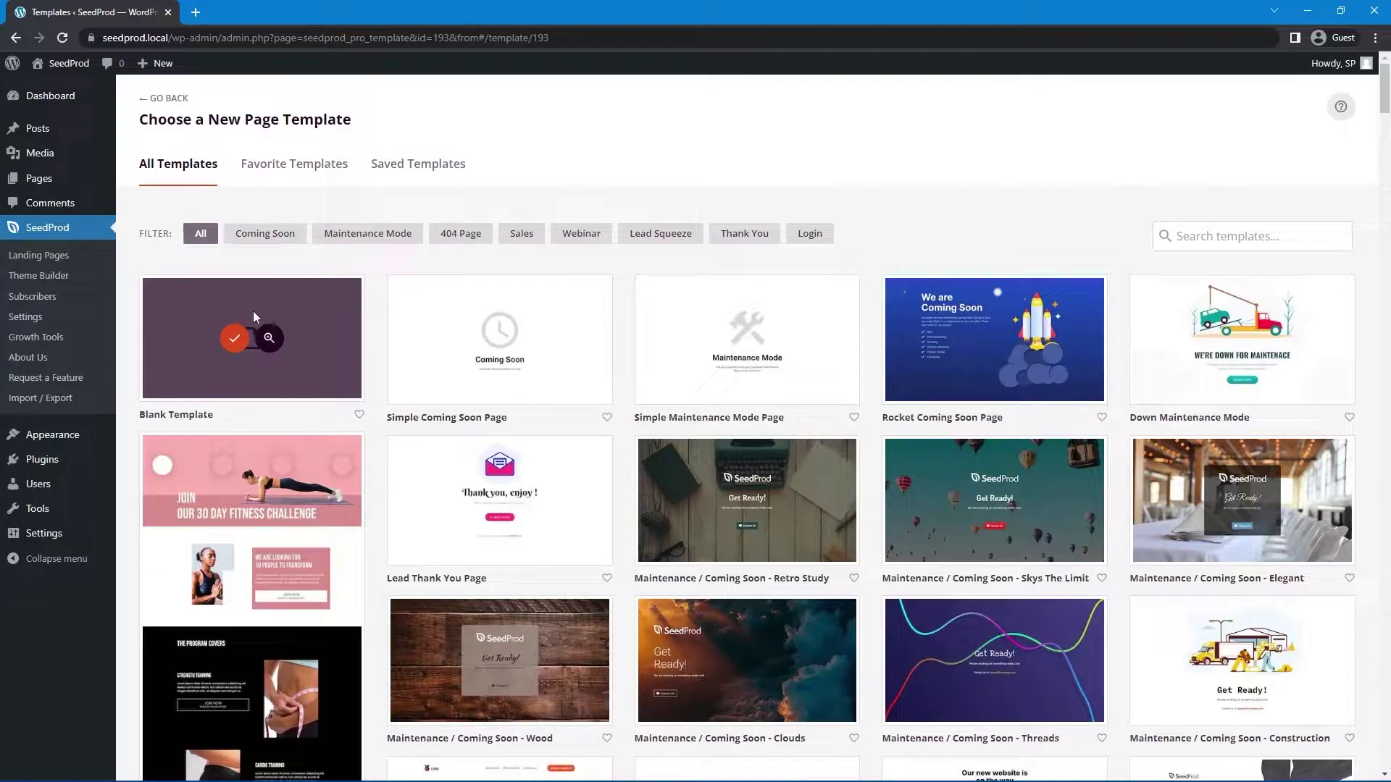
scroll(1072, 162, "down", 2)
mouse_move(1014, 164)
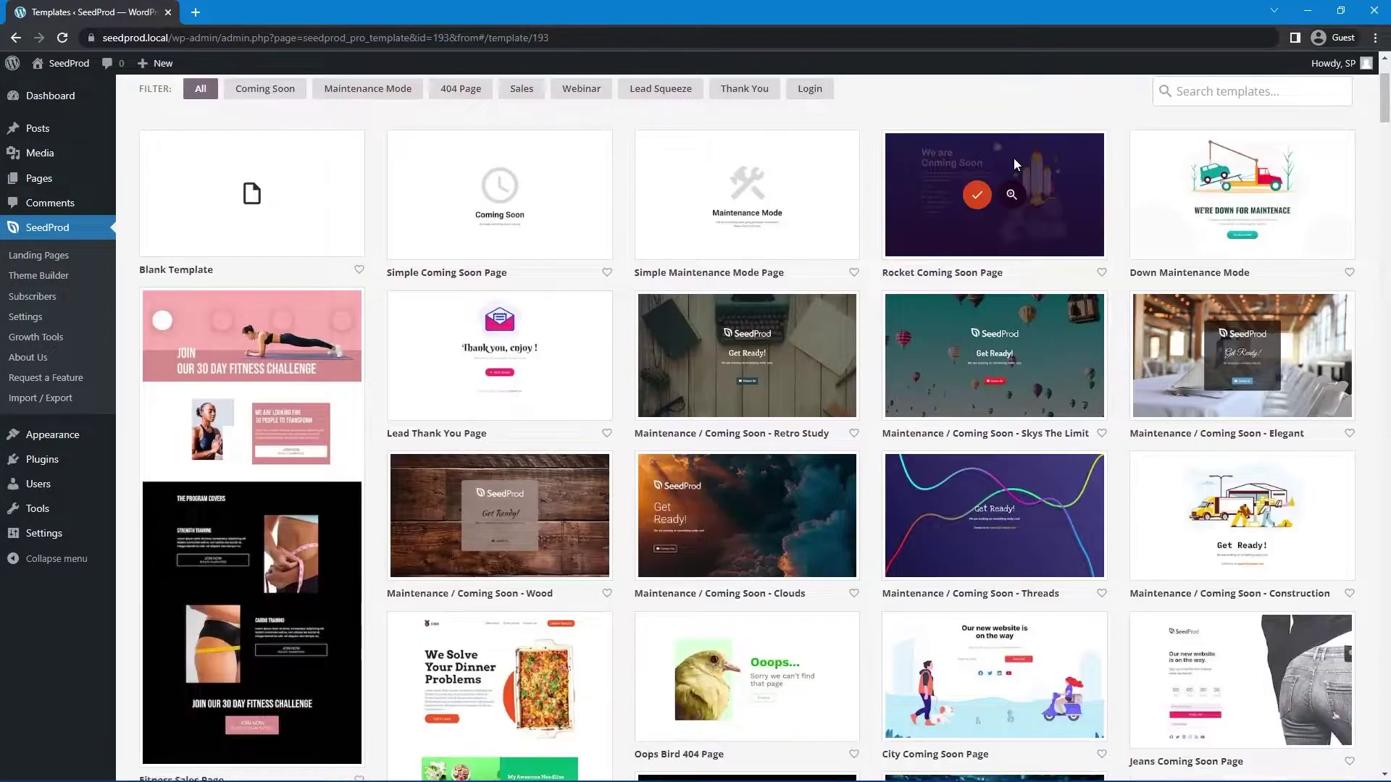
mouse_move(1062, 355)
left_click(976, 356)
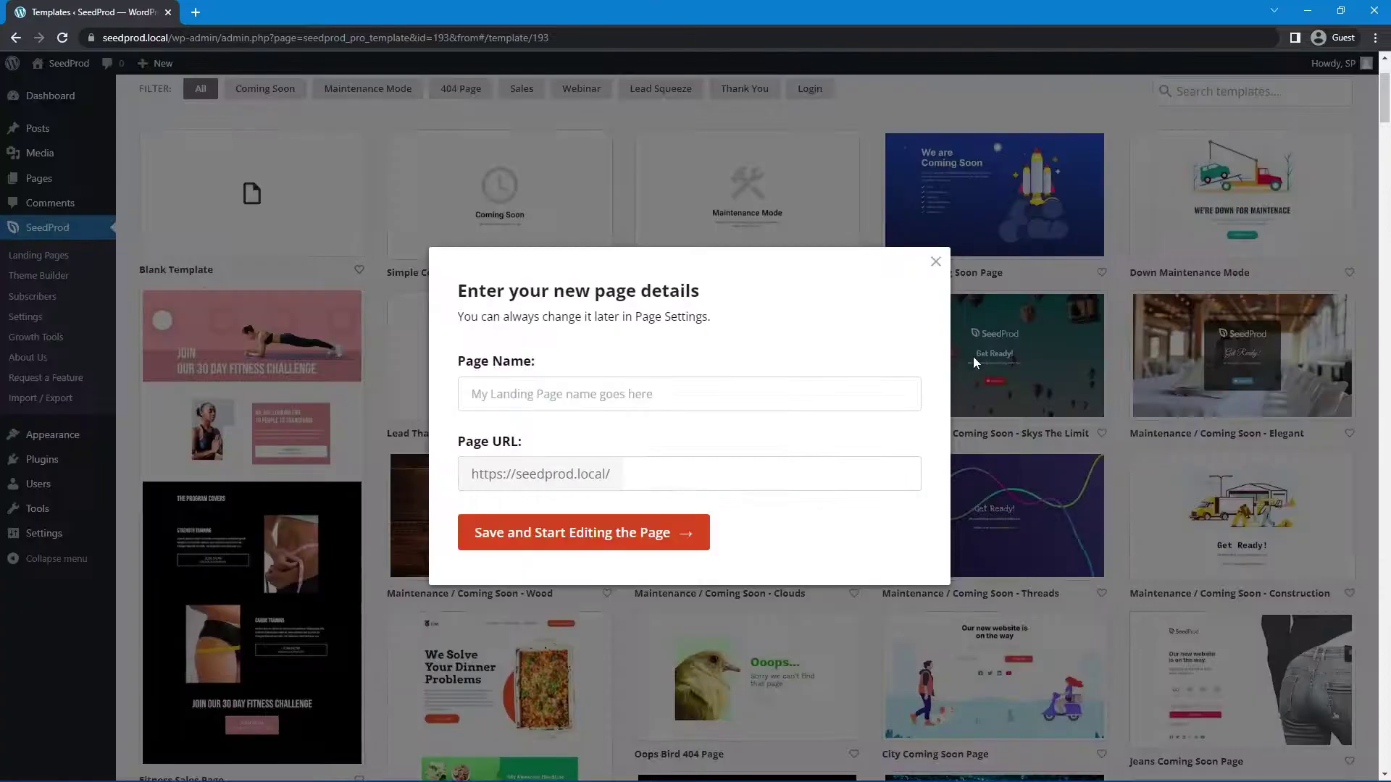
left_click(557, 397)
type("Video")
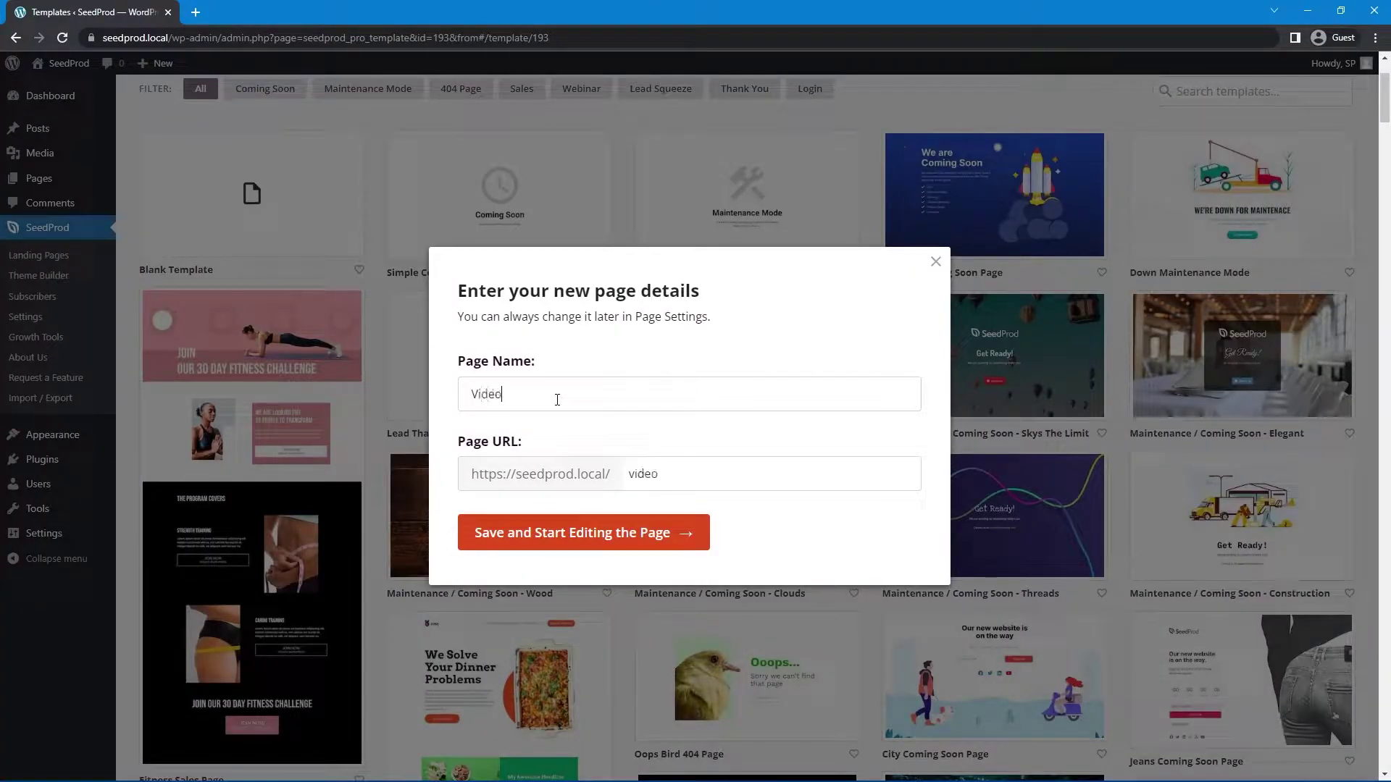
left_click(612, 535)
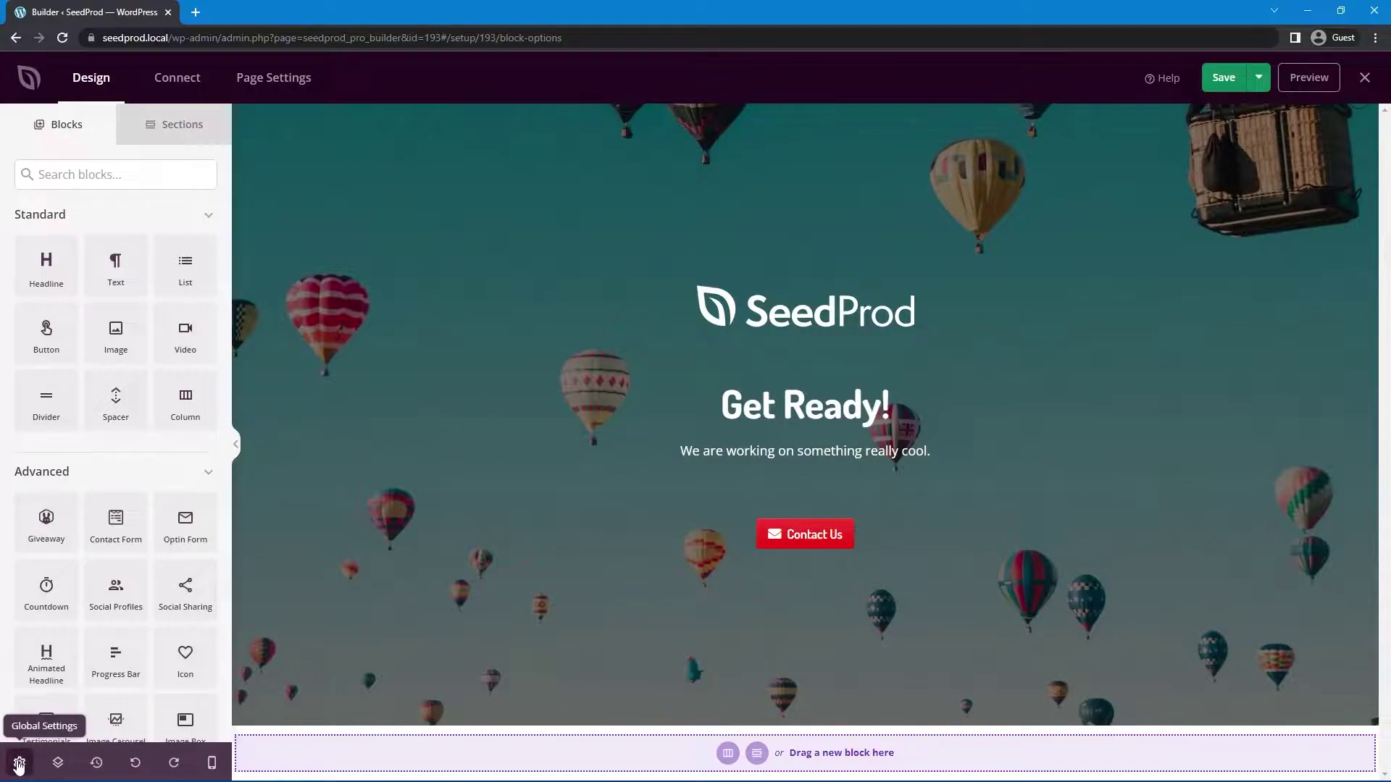
Delete the balloon background image from the page's global Background settings.
left_click(20, 763)
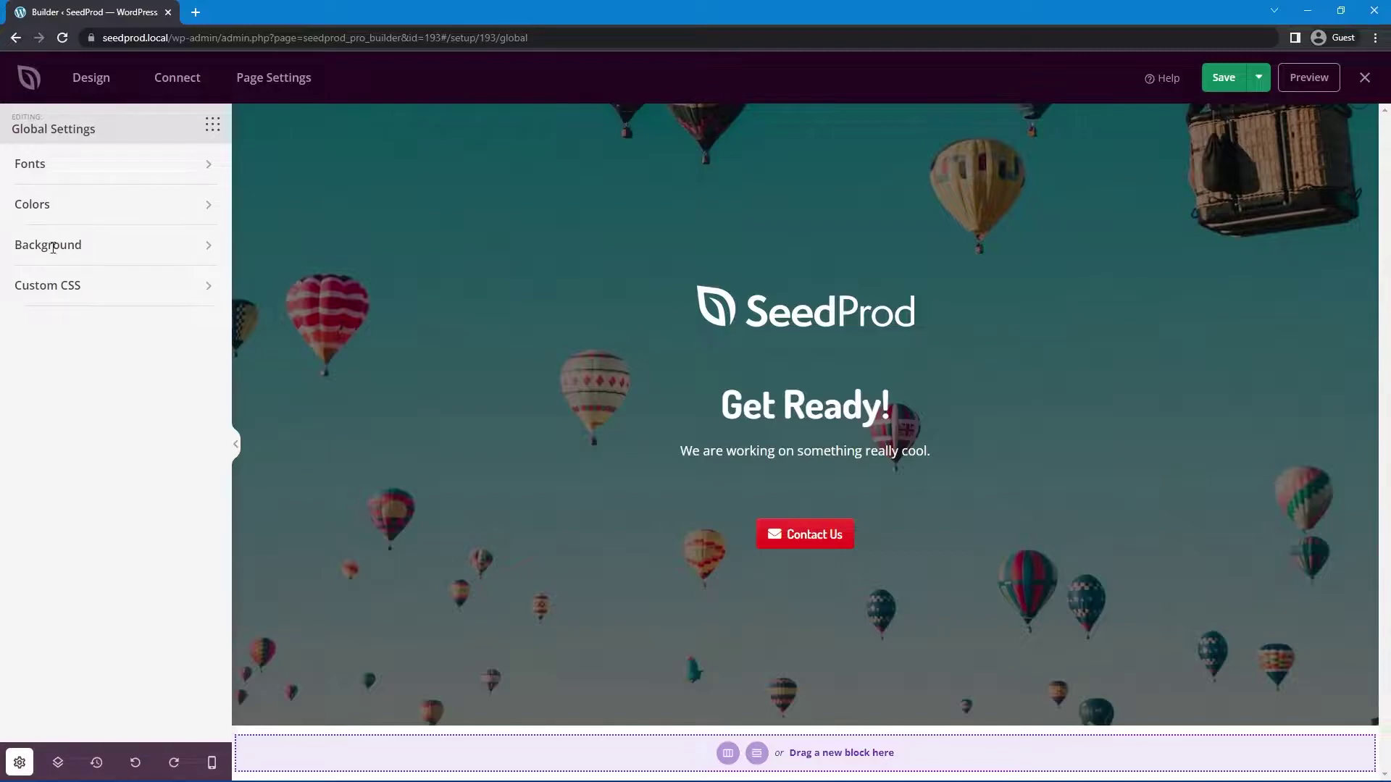
left_click(52, 248)
mouse_move(40, 433)
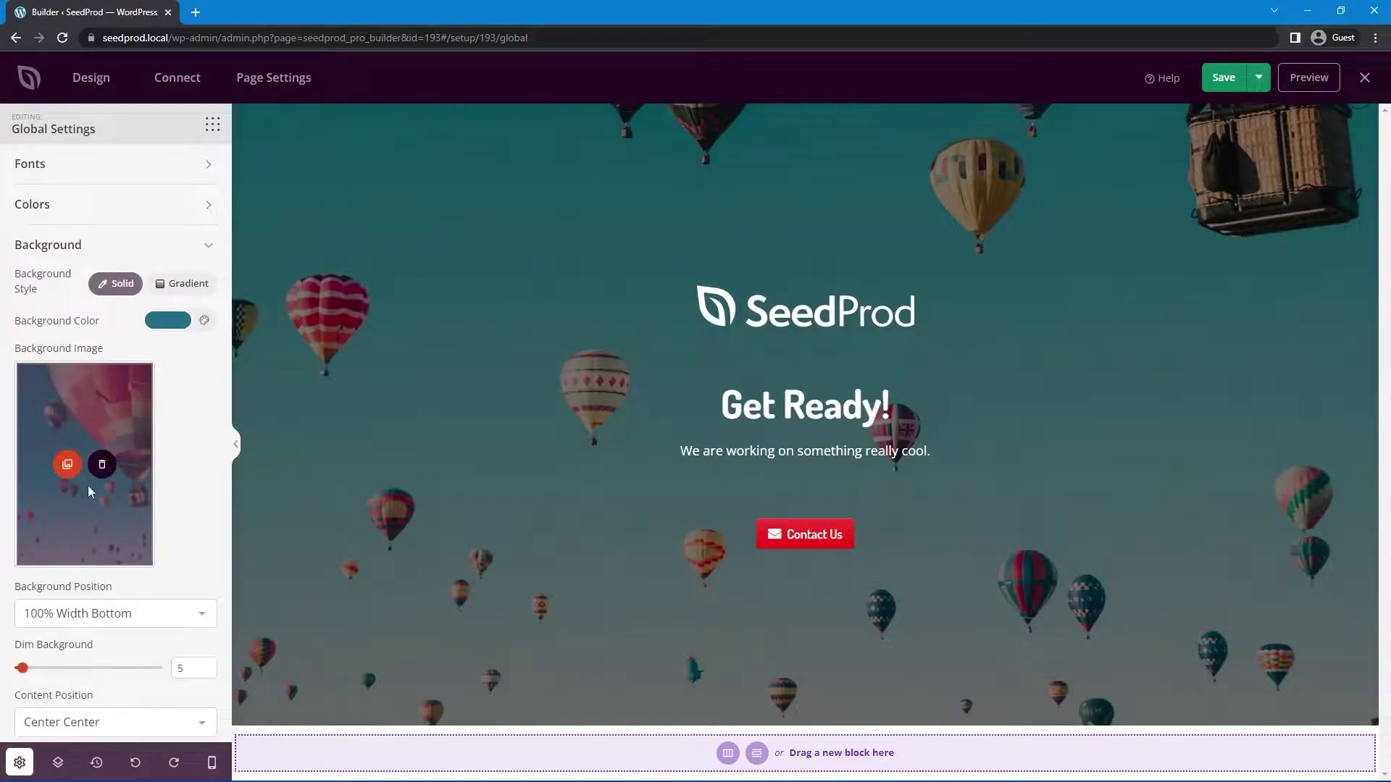
left_click(103, 464)
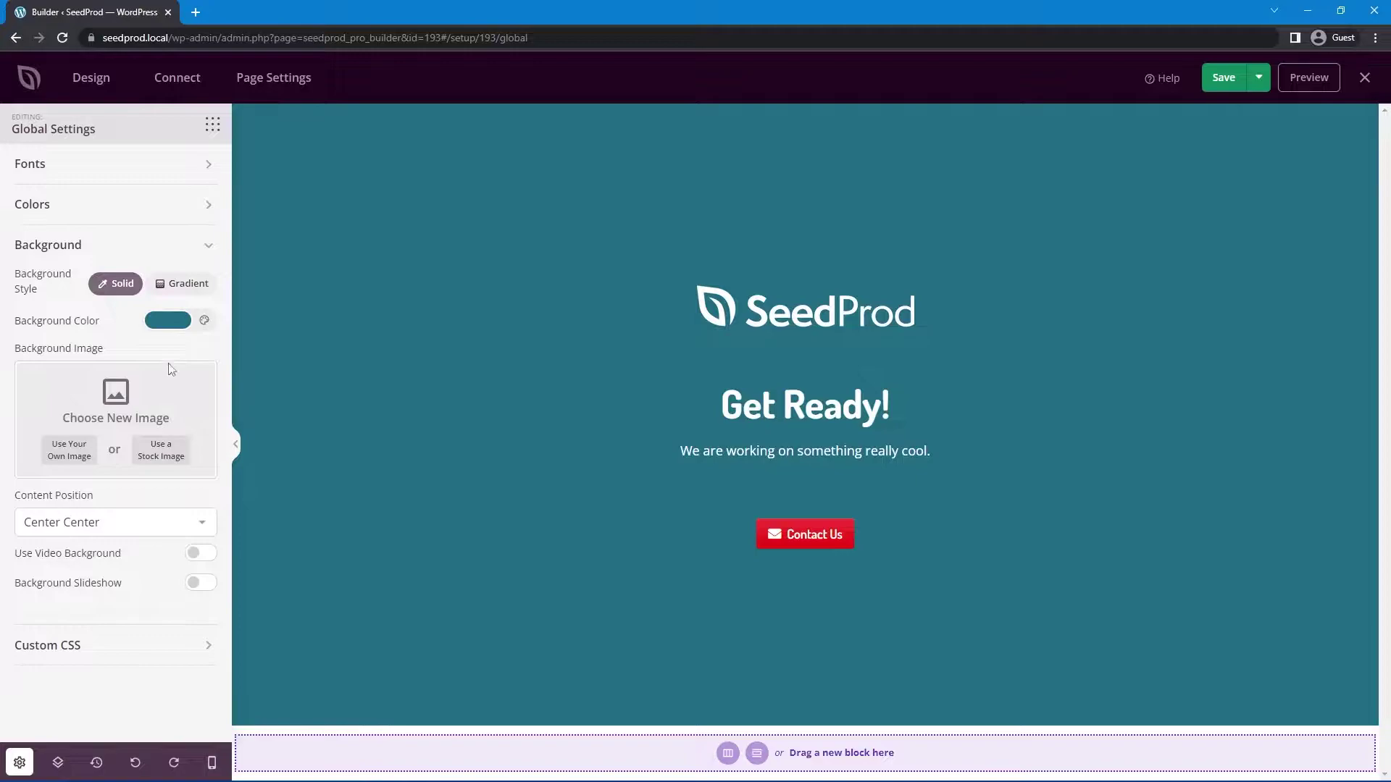
Set the page background colour to white (#FFFFFF).
left_click(167, 320)
left_click_drag(174, 398, 135, 358)
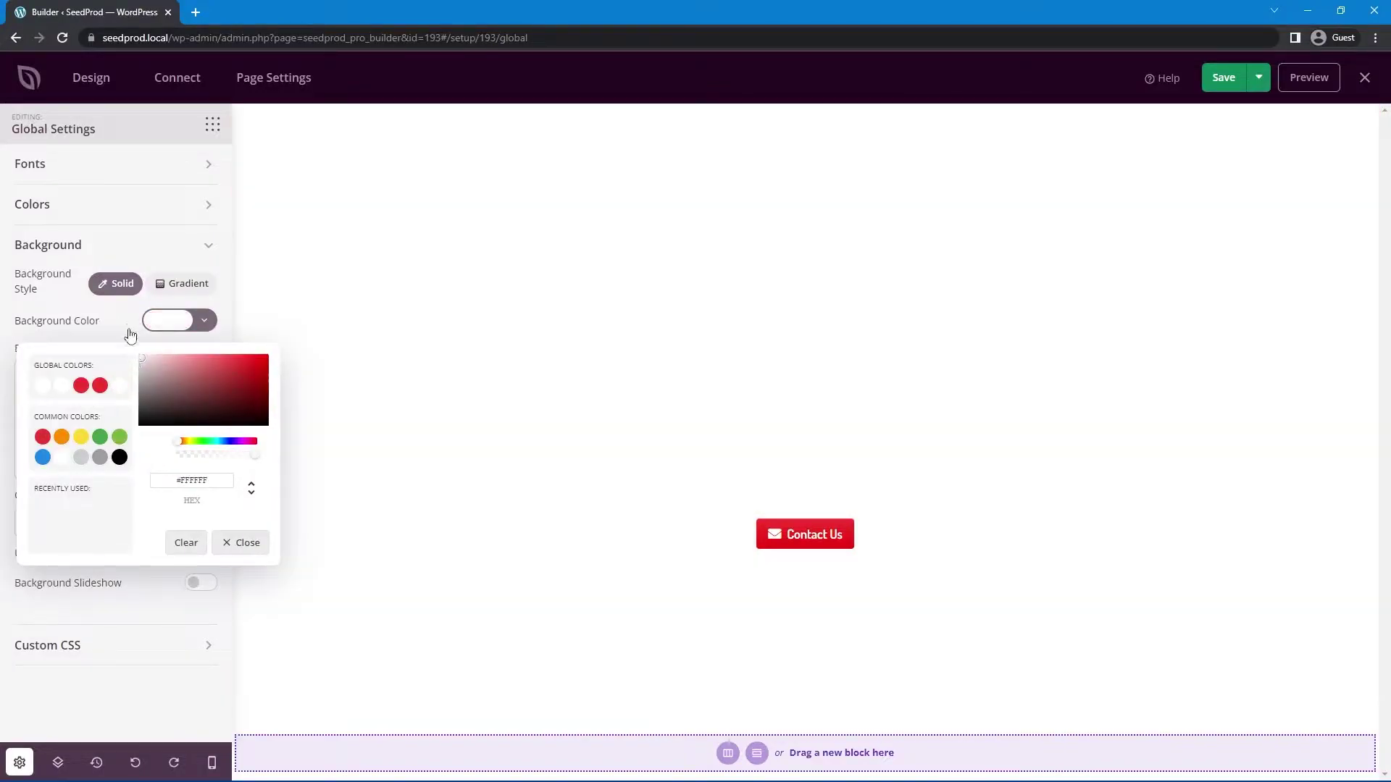
left_click(130, 335)
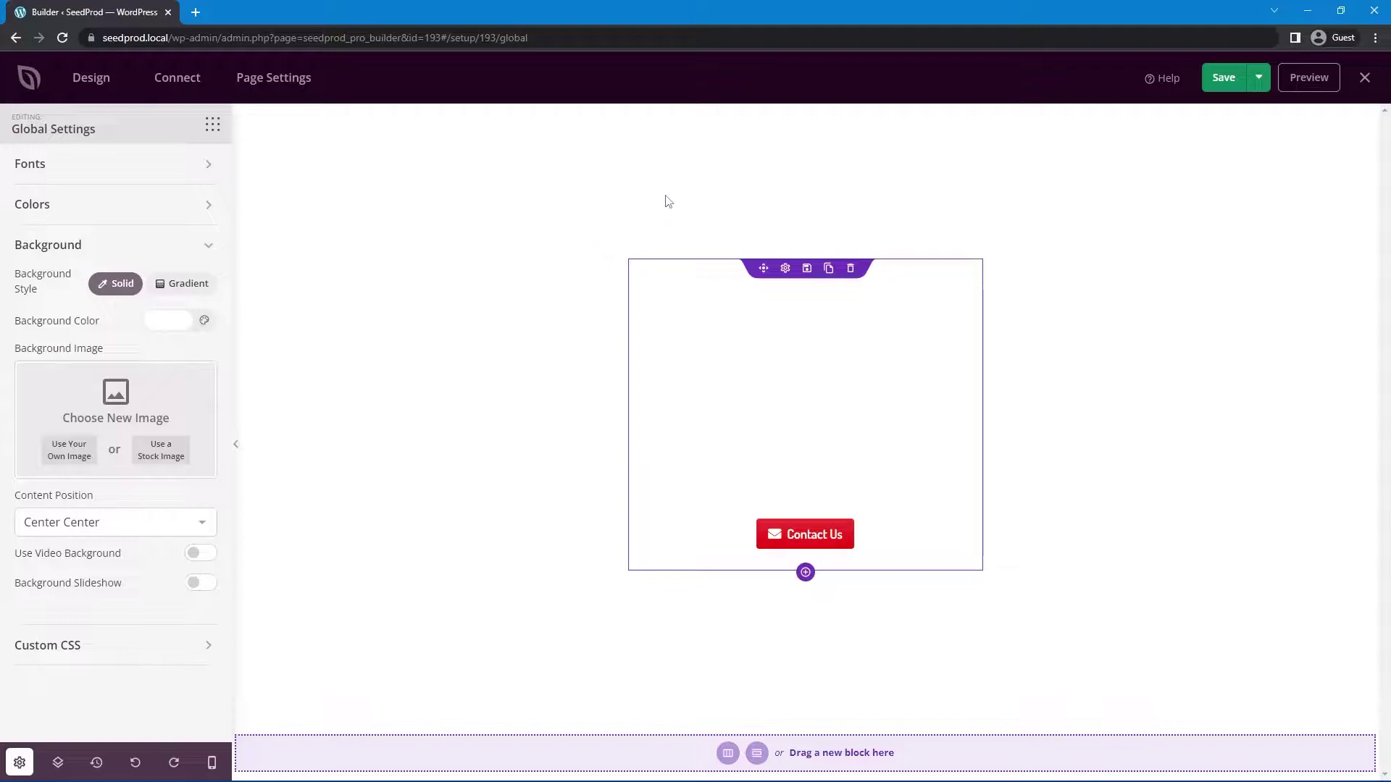
Give the Get Ready! content section a black background with lowered opacity, rendering dark charcoal.
left_click(673, 265)
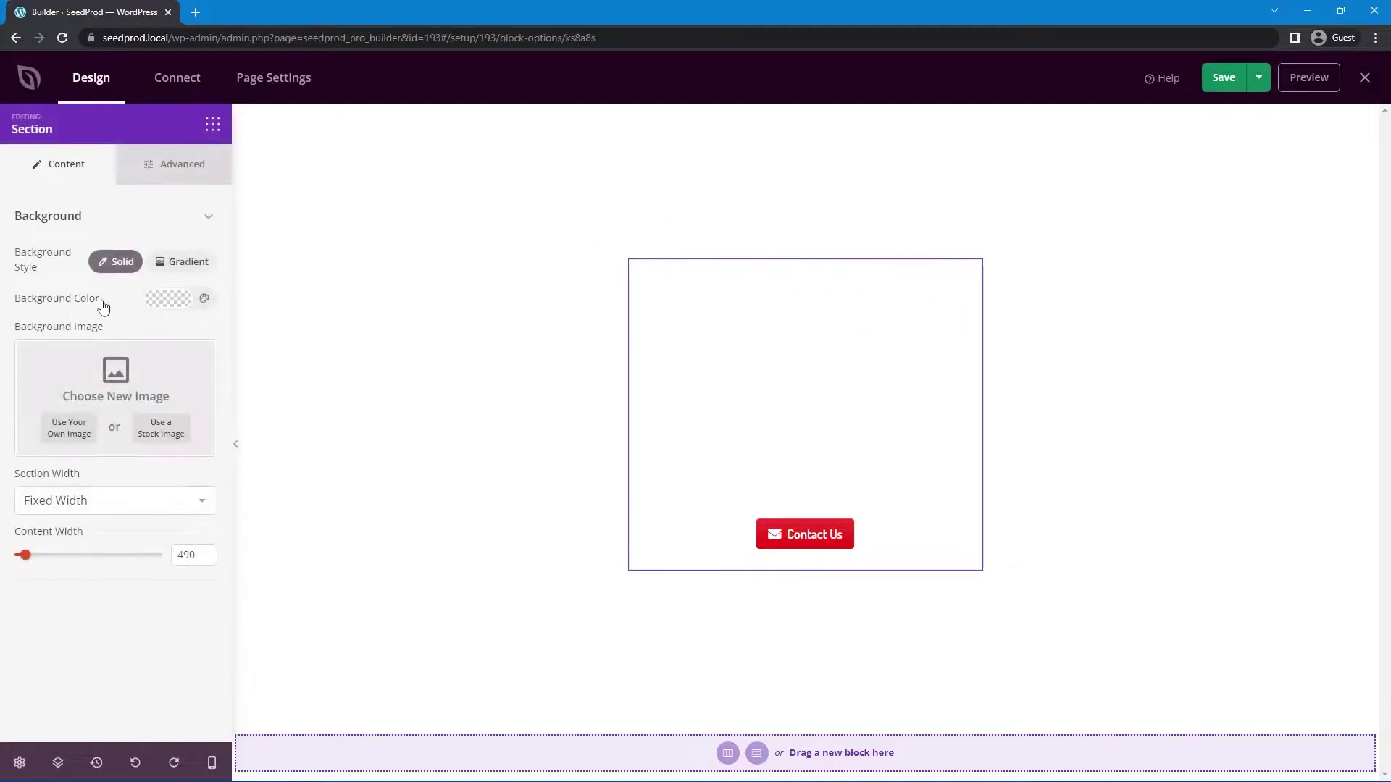
left_click(168, 298)
left_click_drag(157, 397, 131, 420)
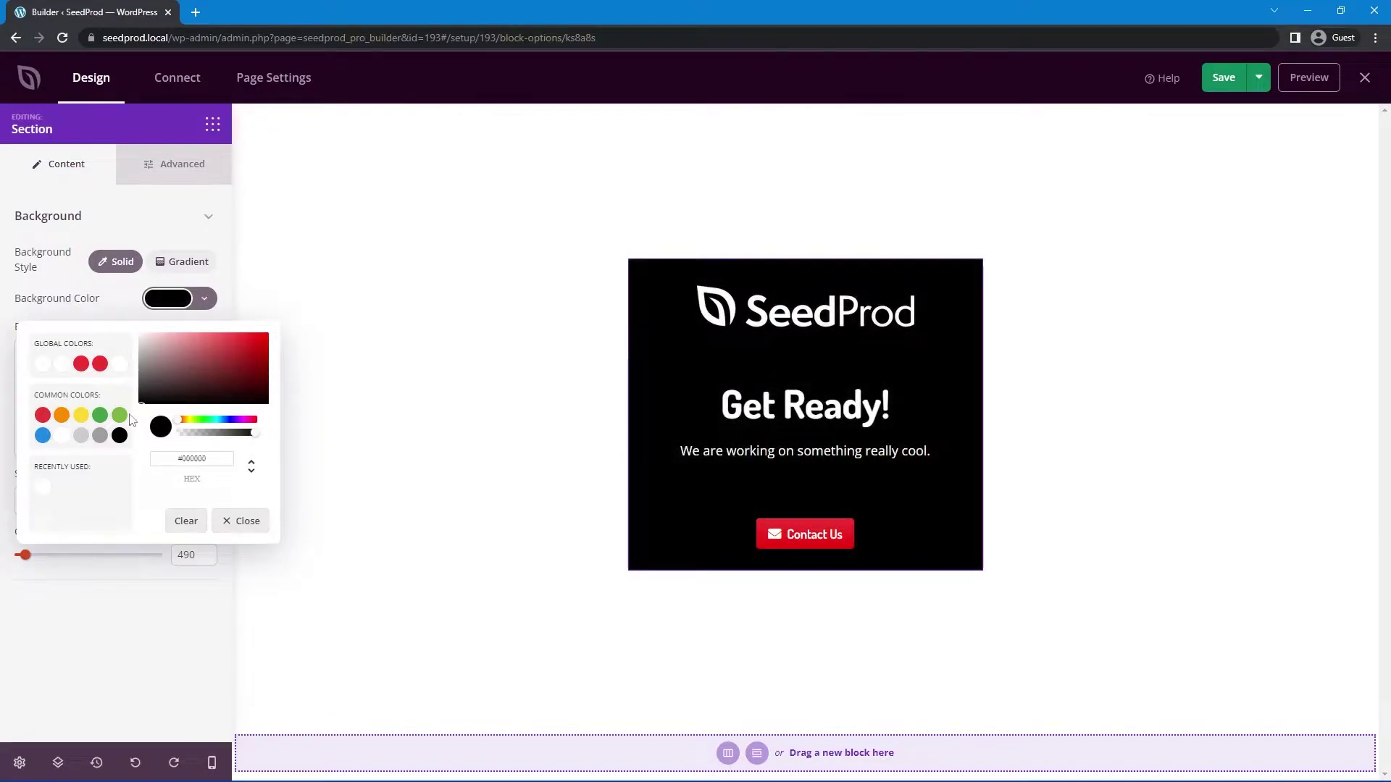
left_click_drag(254, 434, 239, 434)
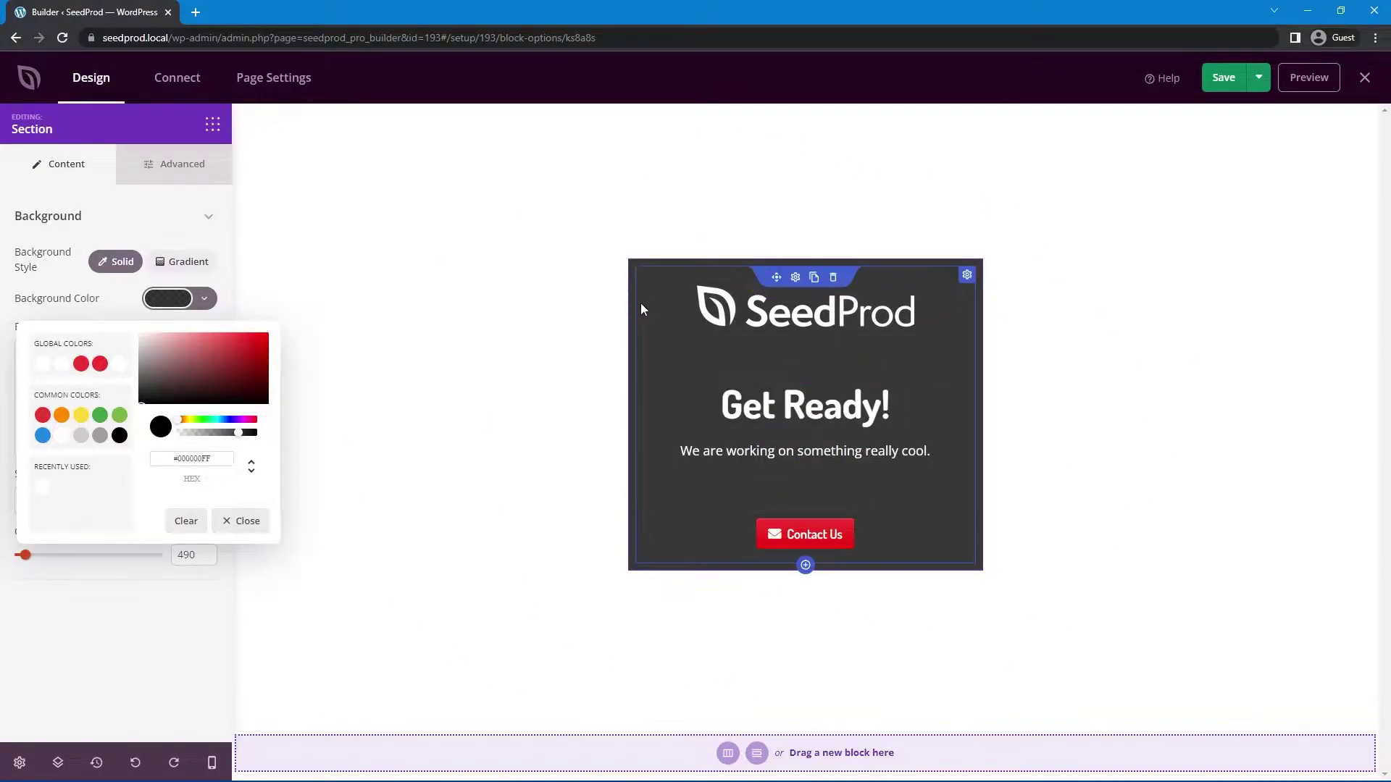
left_click_drag(244, 439, 235, 433)
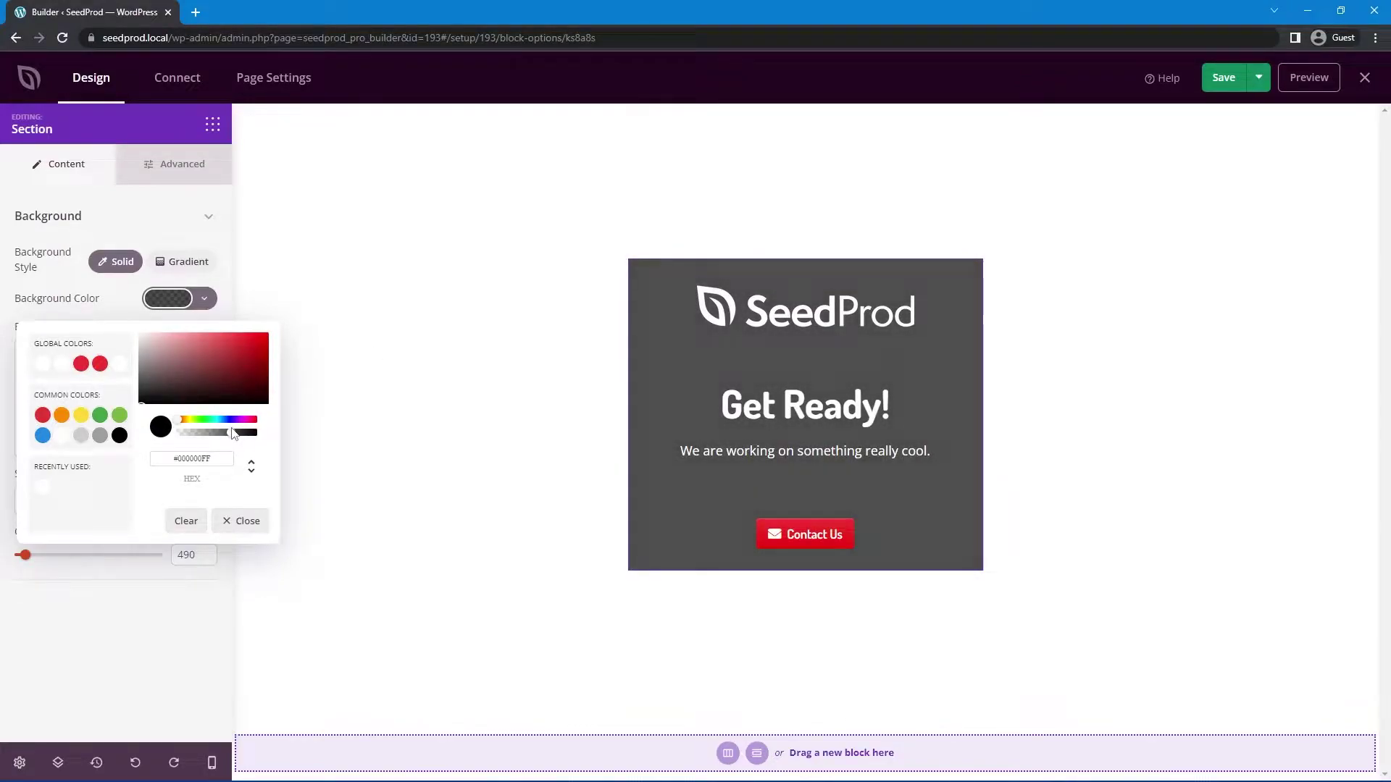
left_click(186, 608)
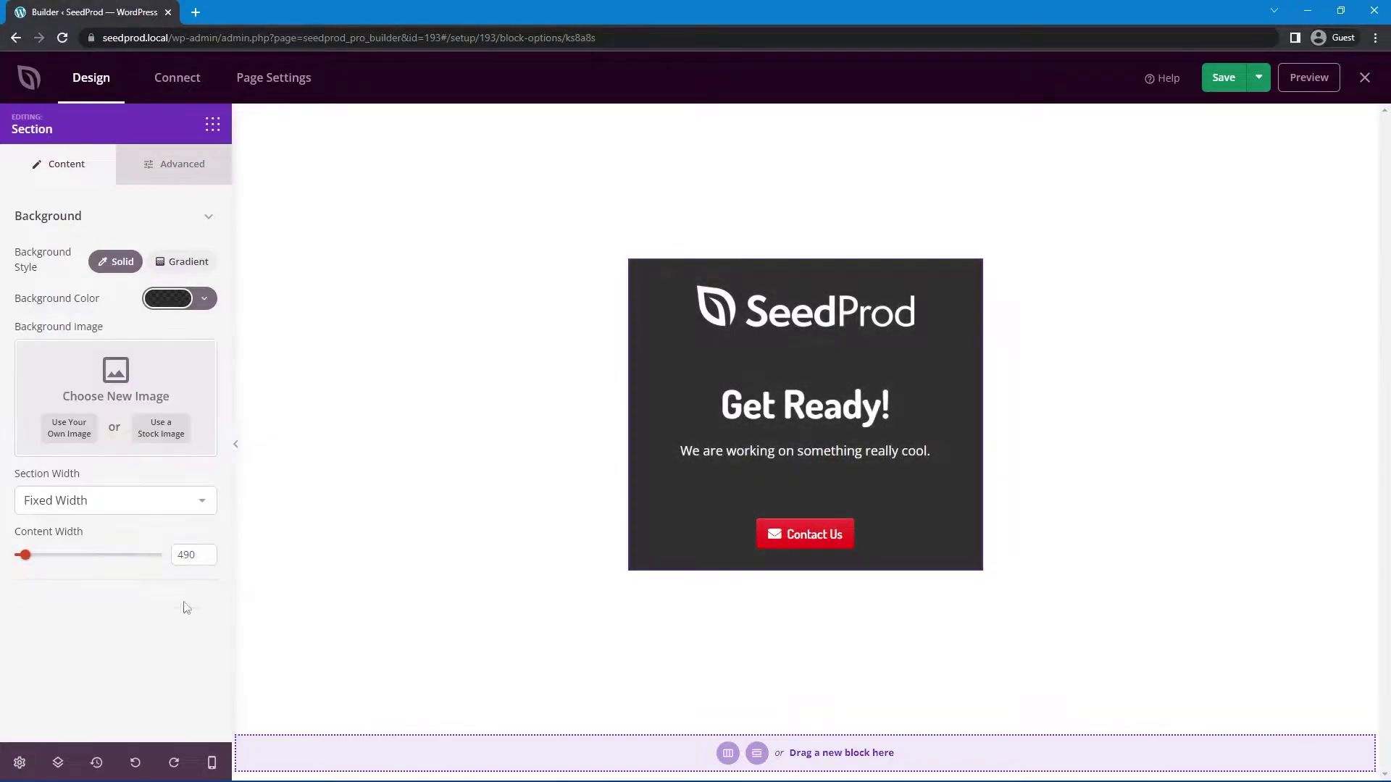
Switch on Use Video Background in the page's global Background settings.
left_click(20, 765)
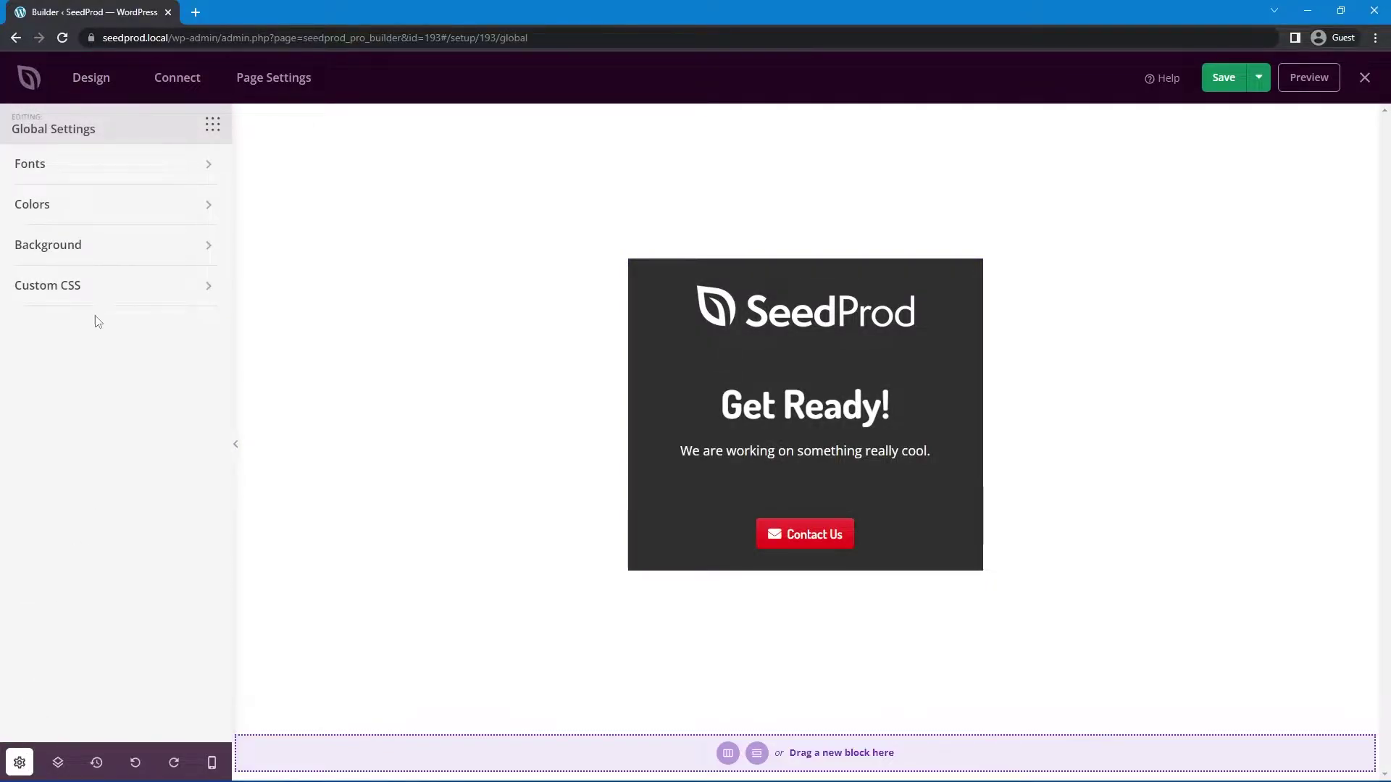
left_click(94, 250)
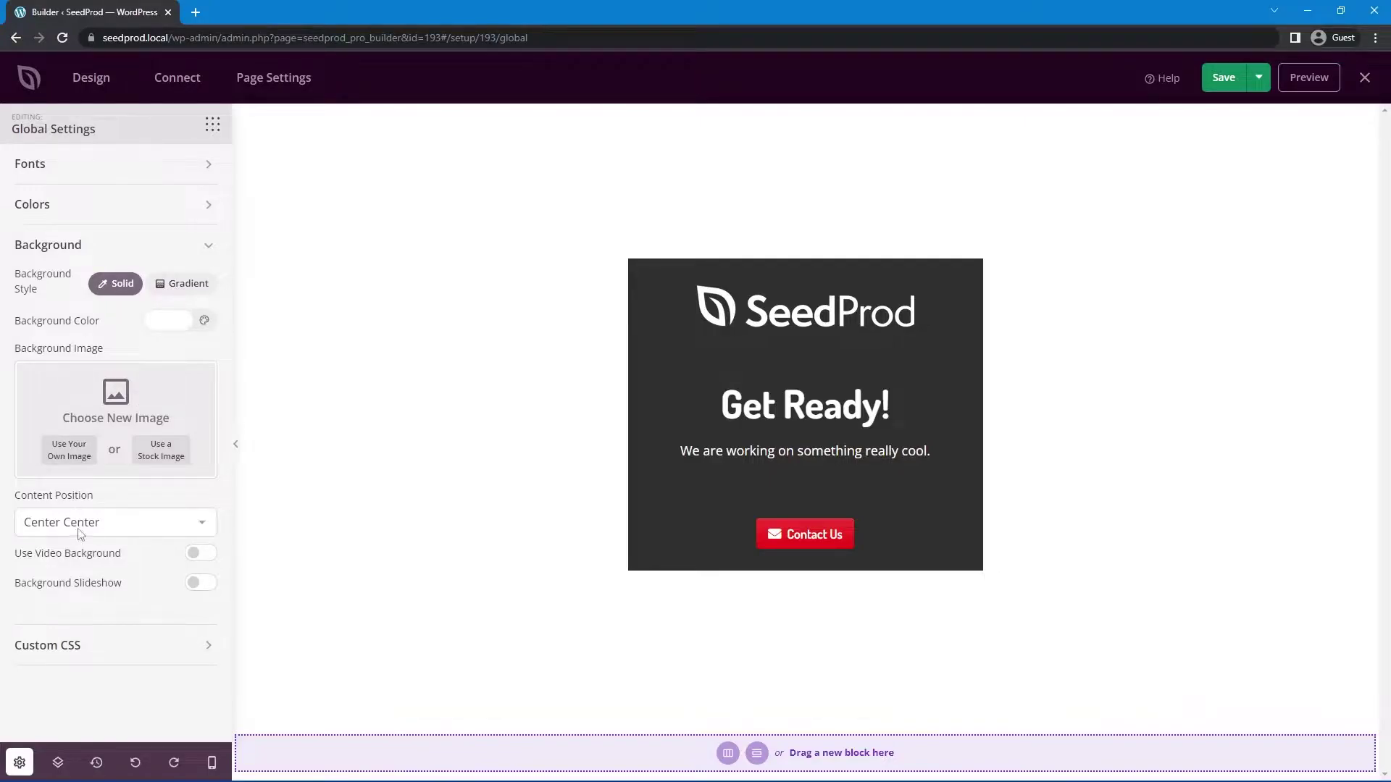
left_click(201, 554)
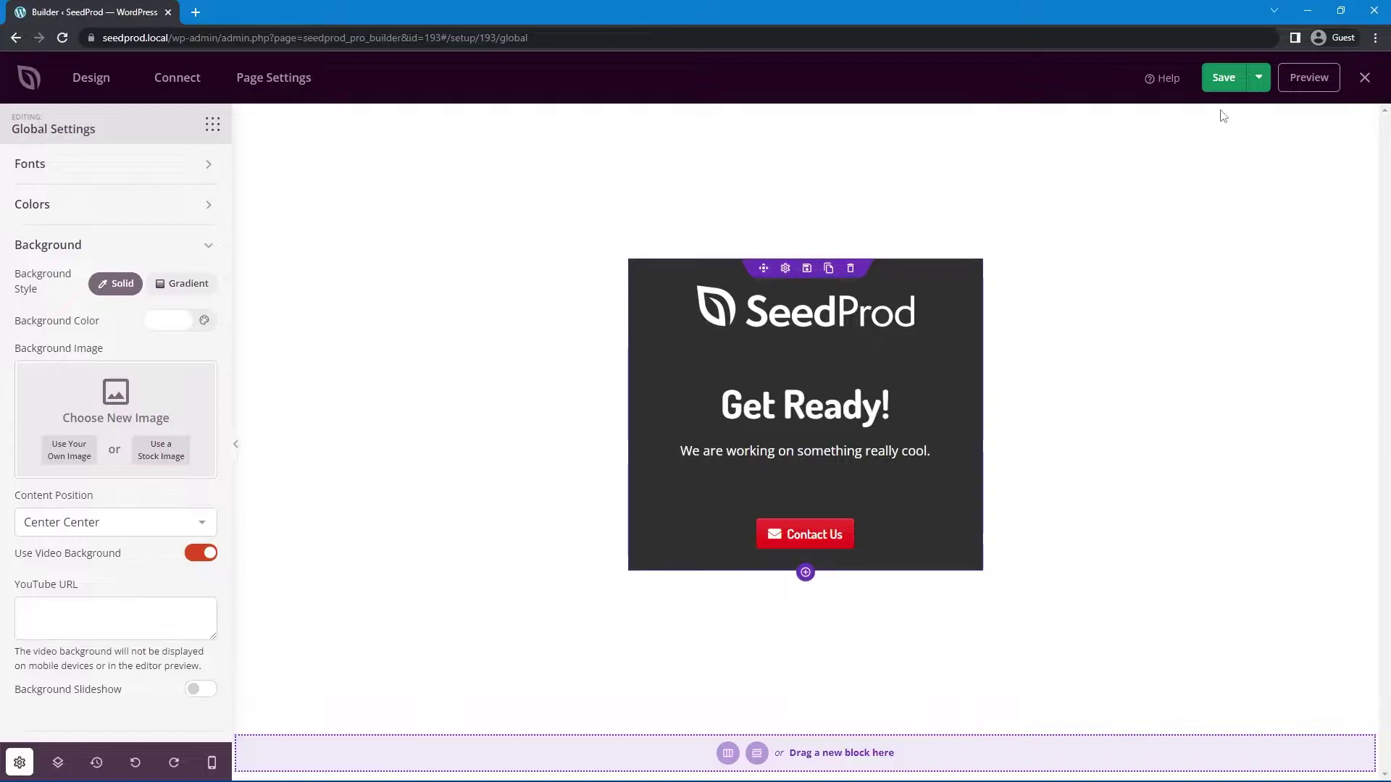
Save the landing page, preview it in a new tab, and return to the builder.
left_click(1224, 77)
left_click(1308, 78)
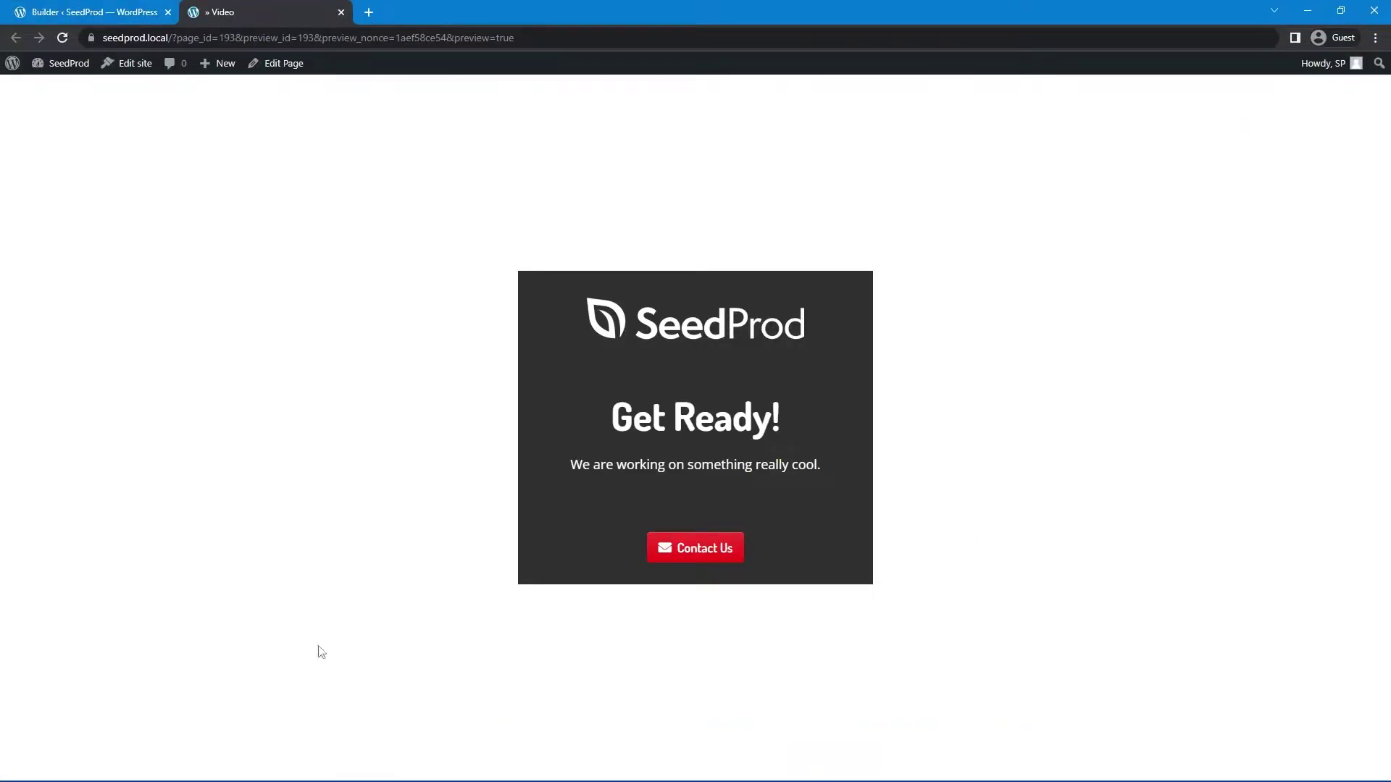
left_click(140, 12)
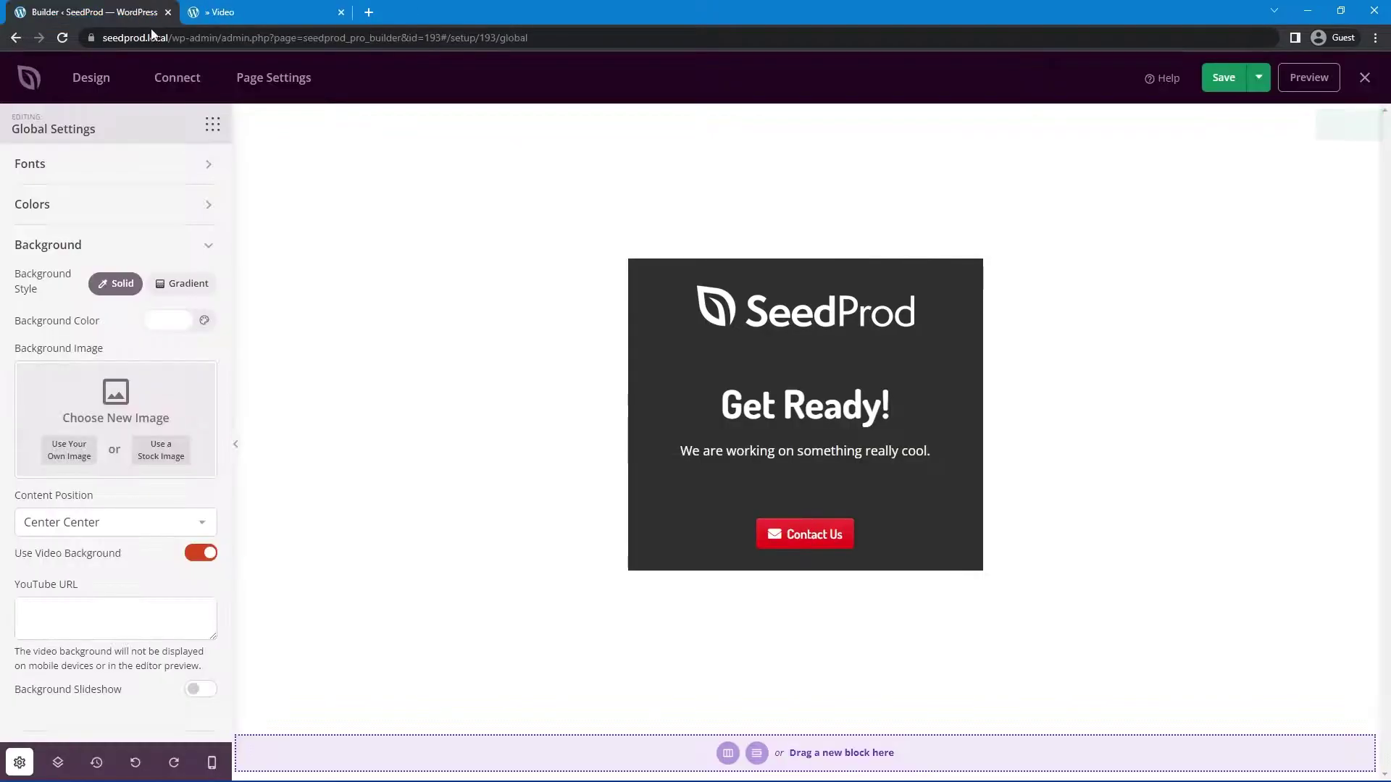
Paste the YouTube video link into the background's YouTube URL field.
left_click(127, 620)
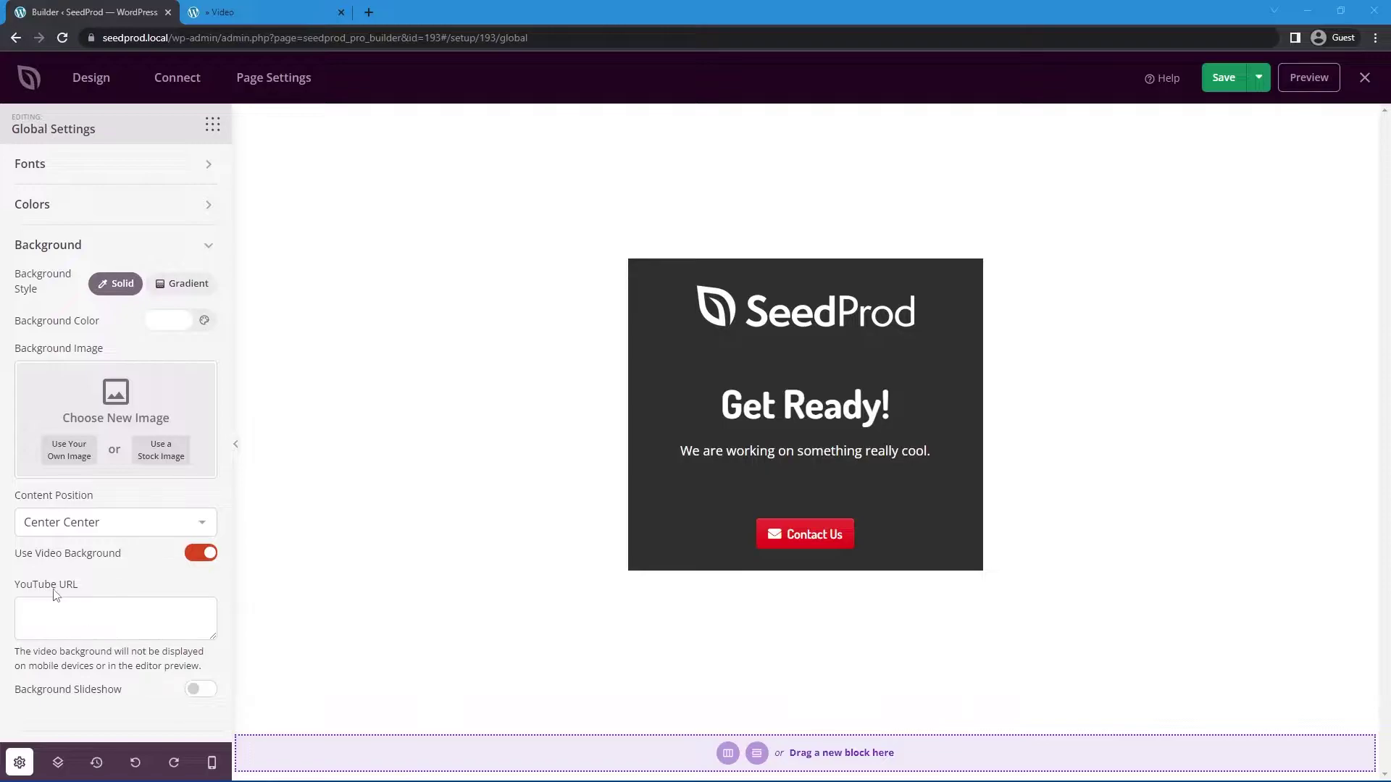
left_click(91, 610)
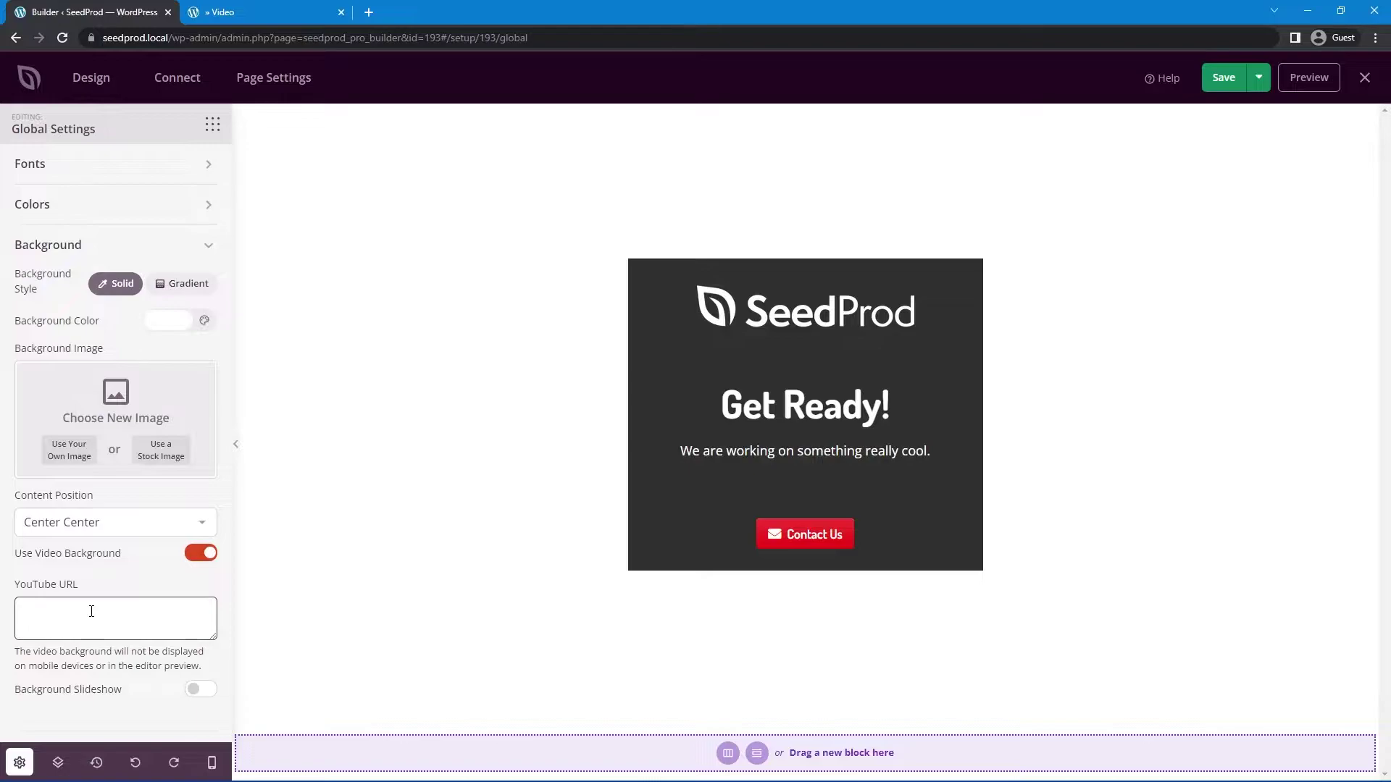
type("https://www.youtube.com/watch?v=HZzLkTgMCSE")
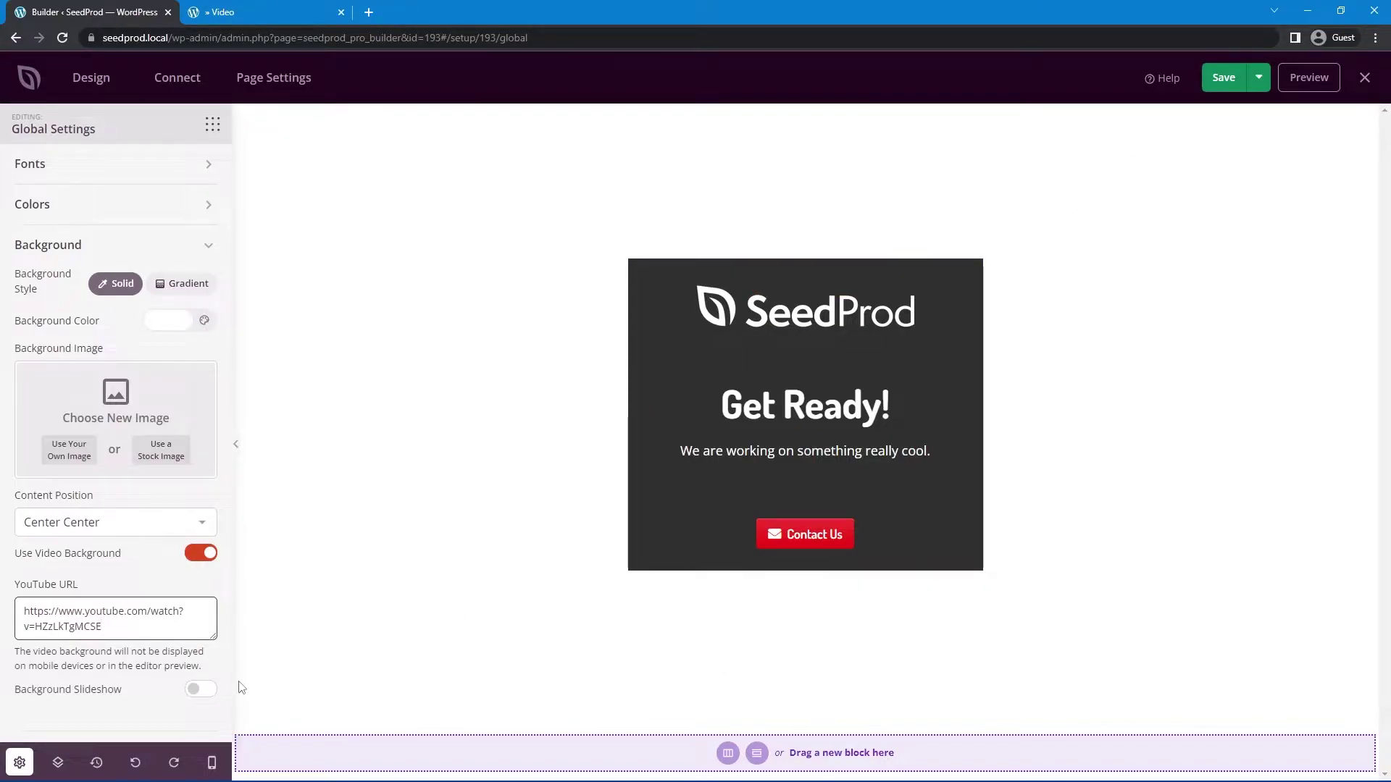
Save the page, preview the YouTube video background, then go back to the builder.
left_click(1223, 84)
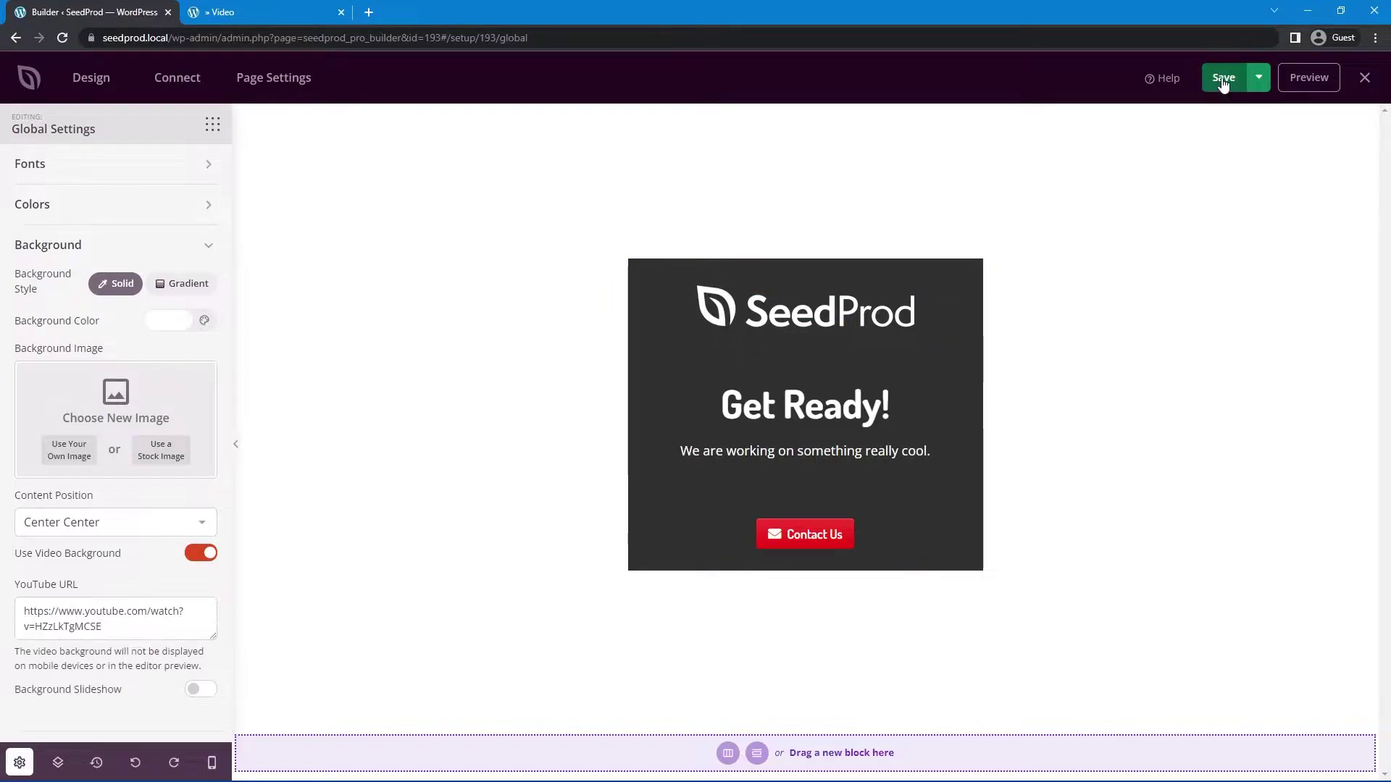
left_click(1305, 81)
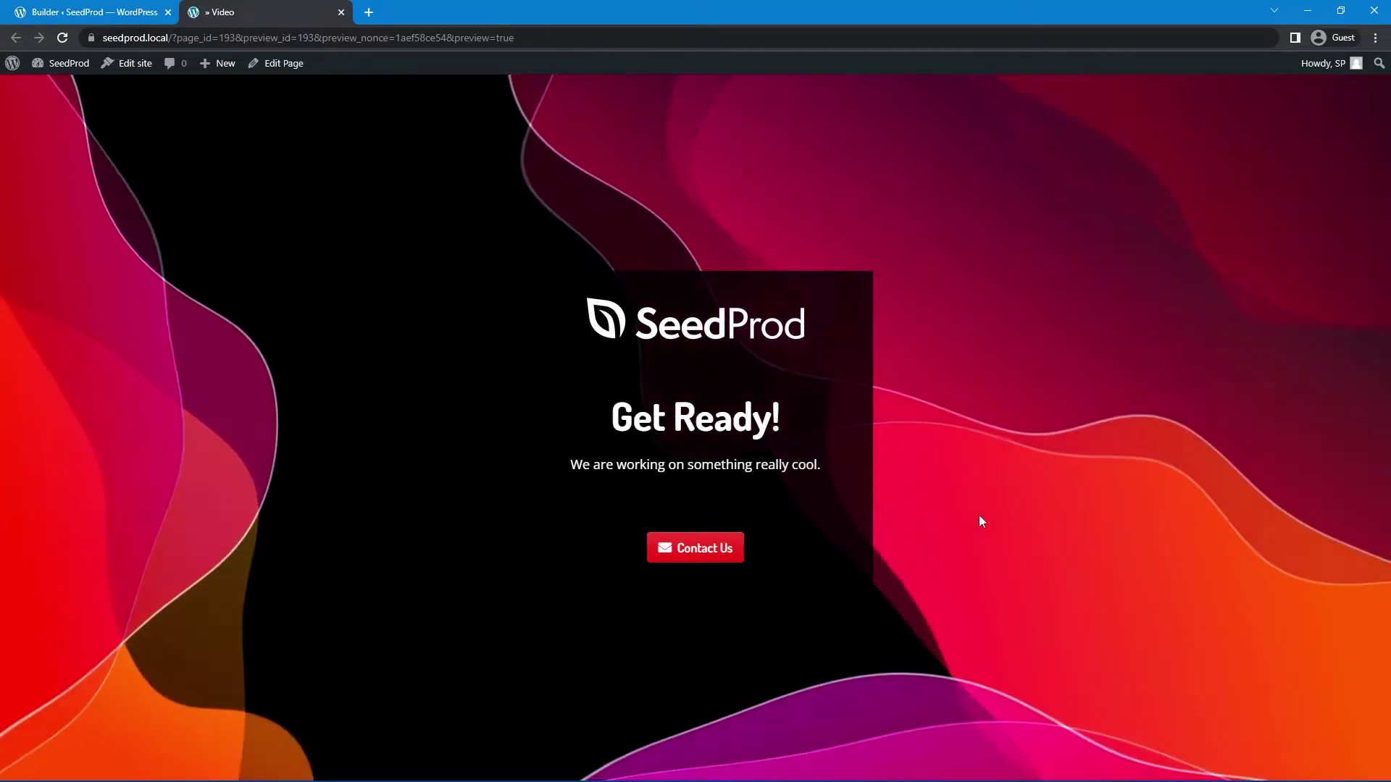
left_click(97, 17)
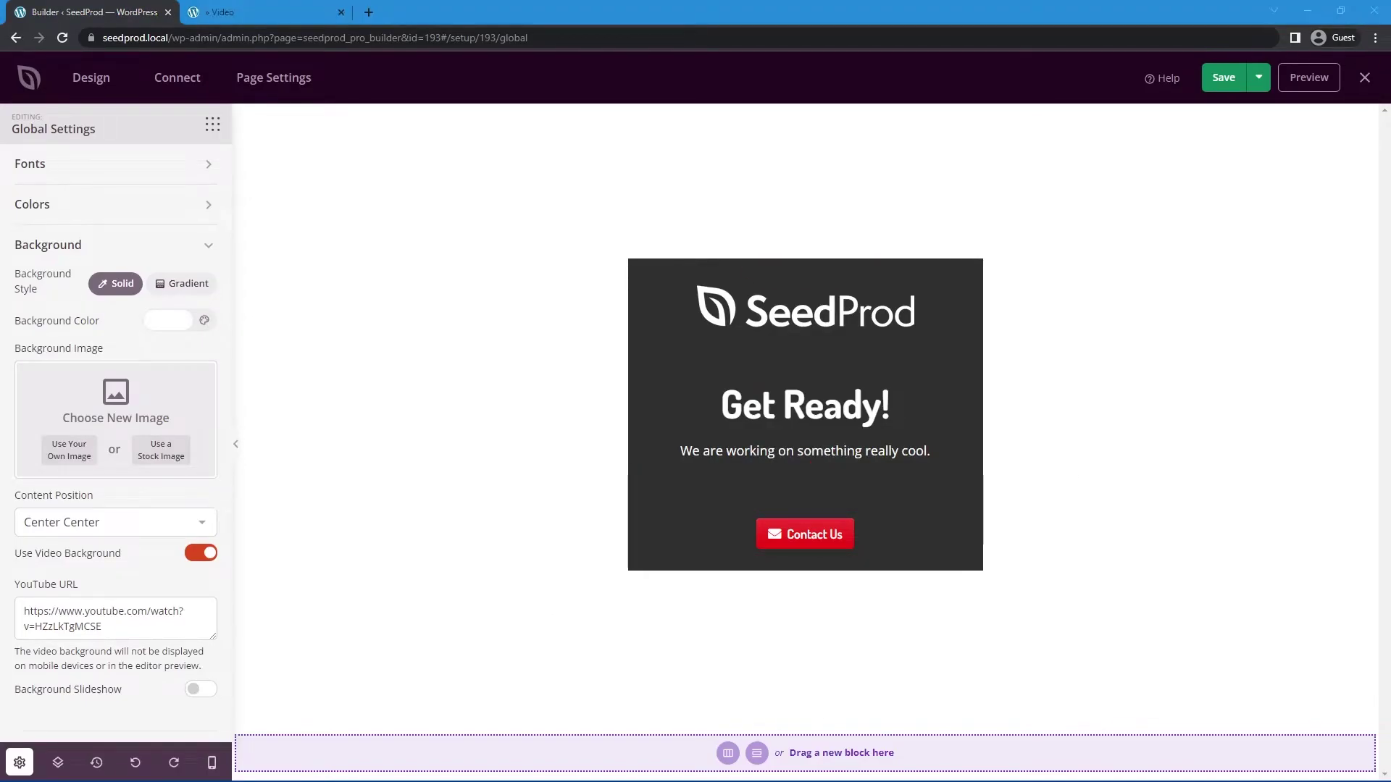
Replace the YouTube URL with a new video link, save, preview, and return to the builder.
left_click_drag(108, 628, 3, 554)
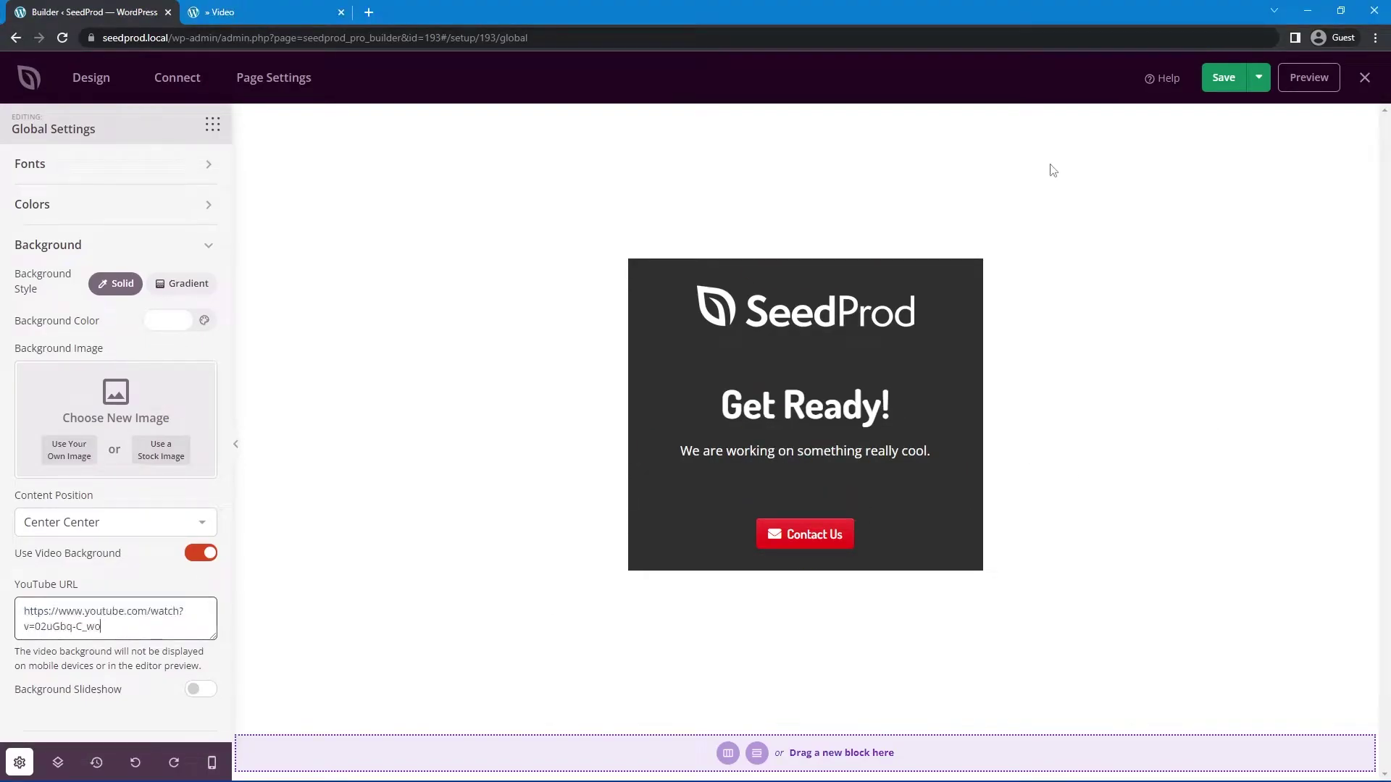
left_click(1223, 78)
left_click(1308, 78)
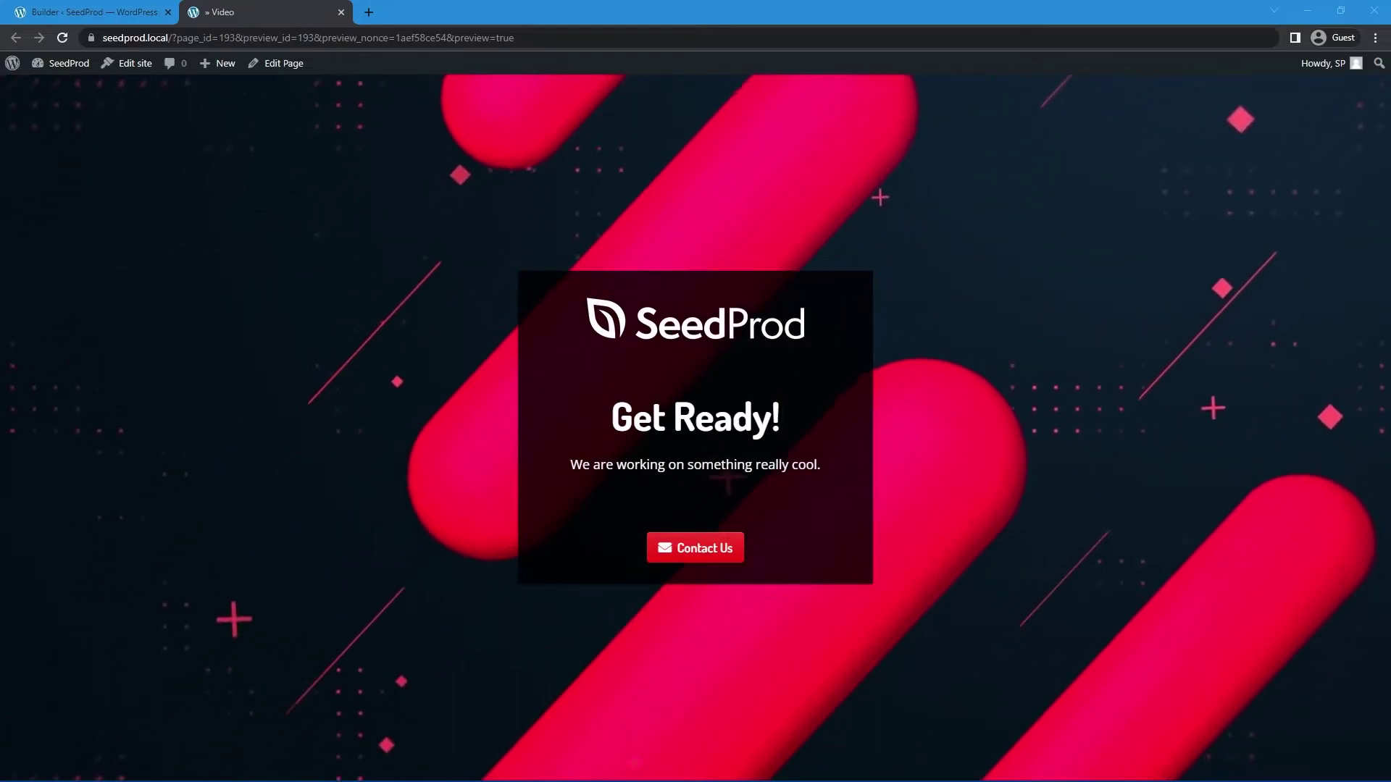
key("ctrl+shift+Tab")
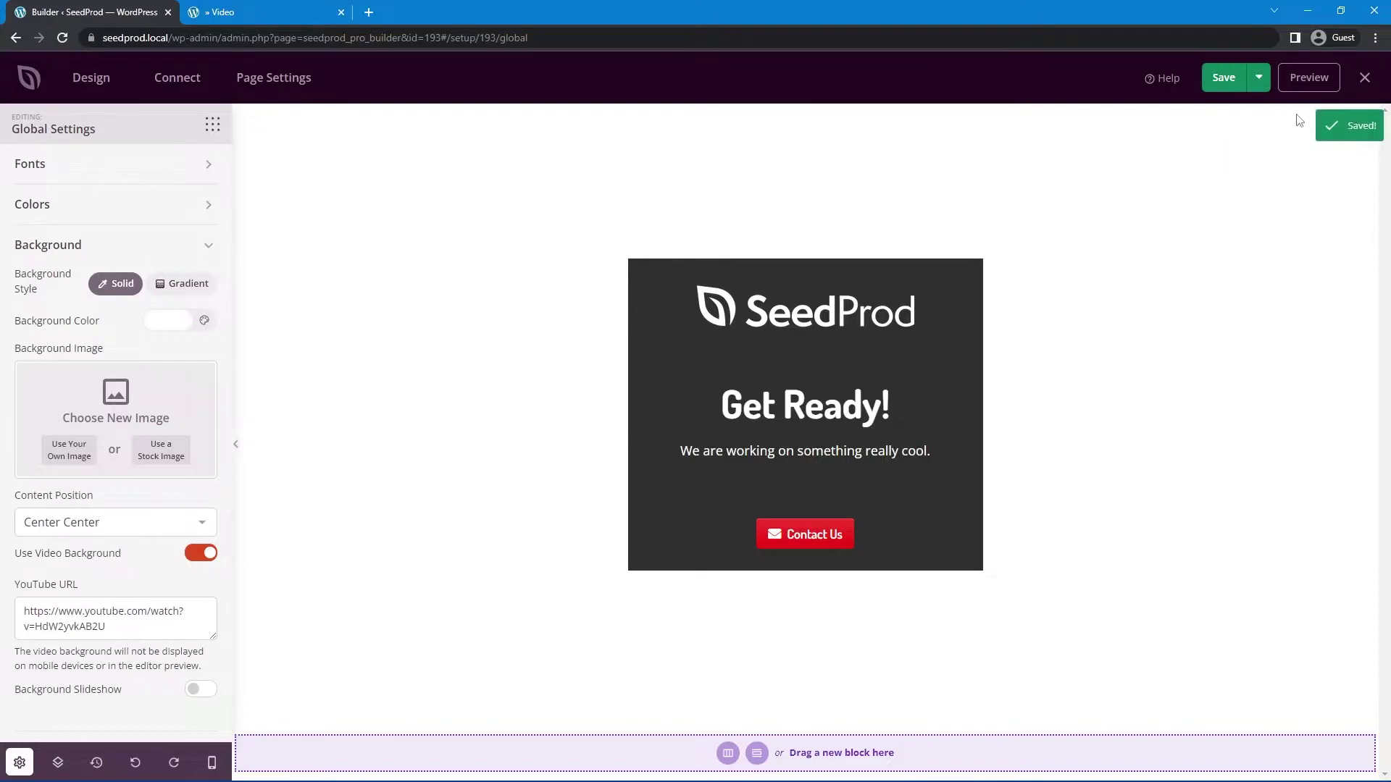
Preview the page with the neon-city video playing behind the content box.
left_click(1305, 86)
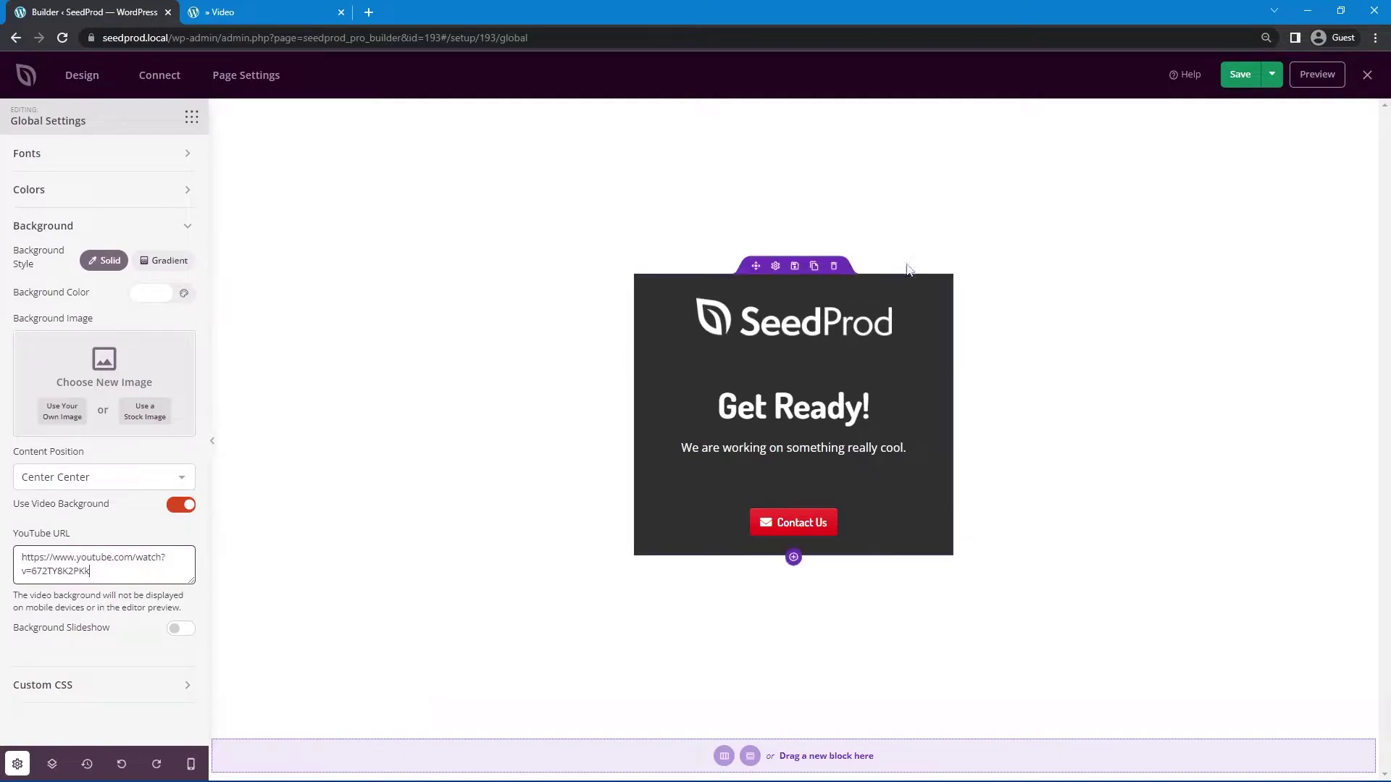
Preview the page over the glowing-particles video, then switch back to the builder.
left_click(1317, 75)
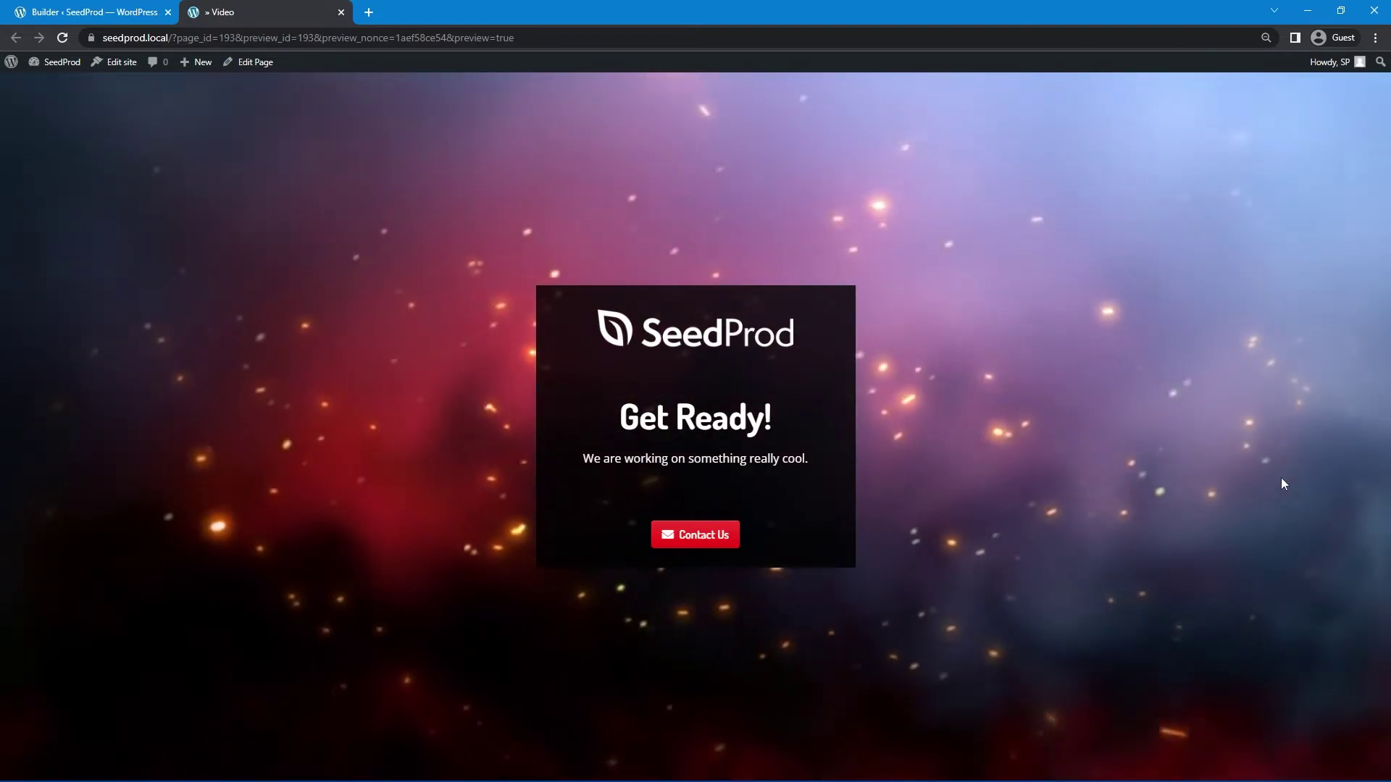
key("ctrl+shift+Tab")
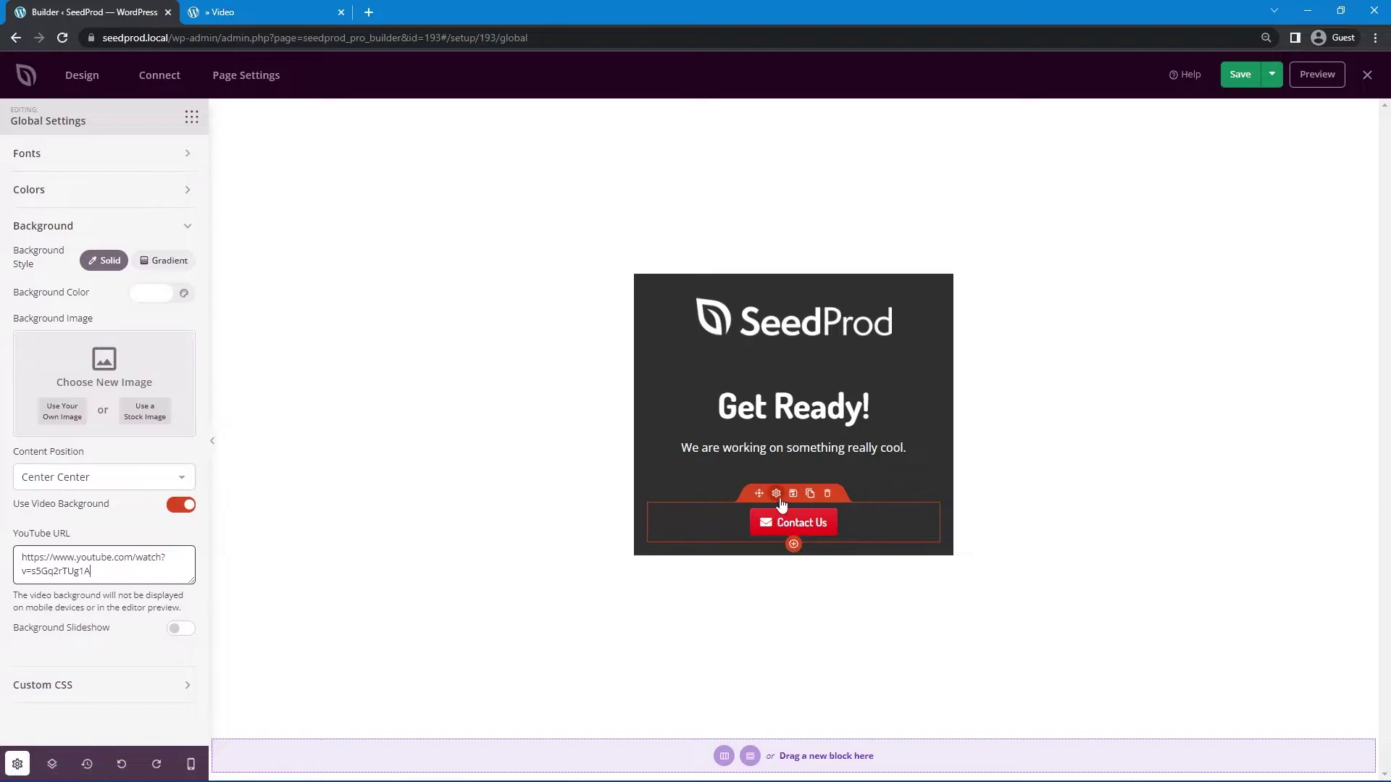
Relabel the Contact Us button 'Sign Up Now', remove its envelope icon, and size it 2X Large.
left_click(777, 496)
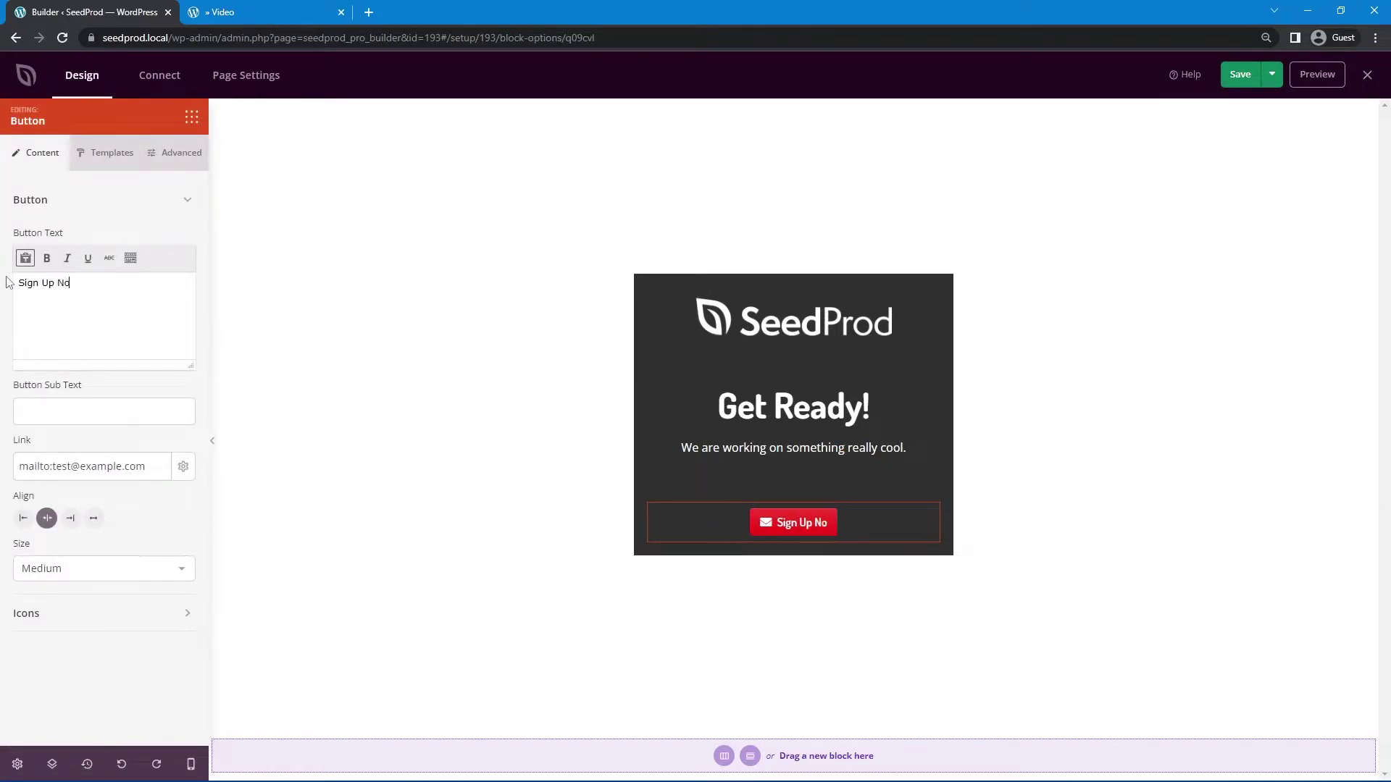
scroll(33, 609, "down", 2)
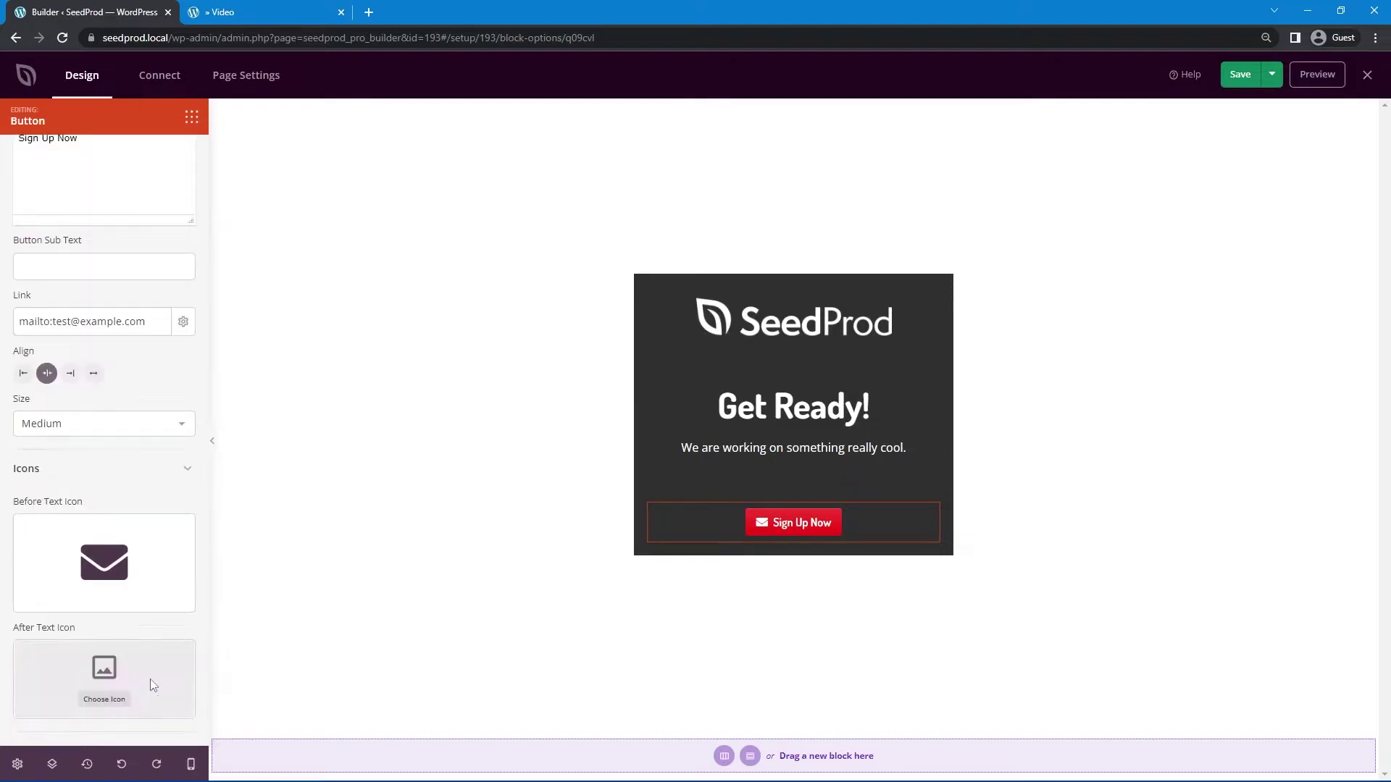
left_click(93, 559)
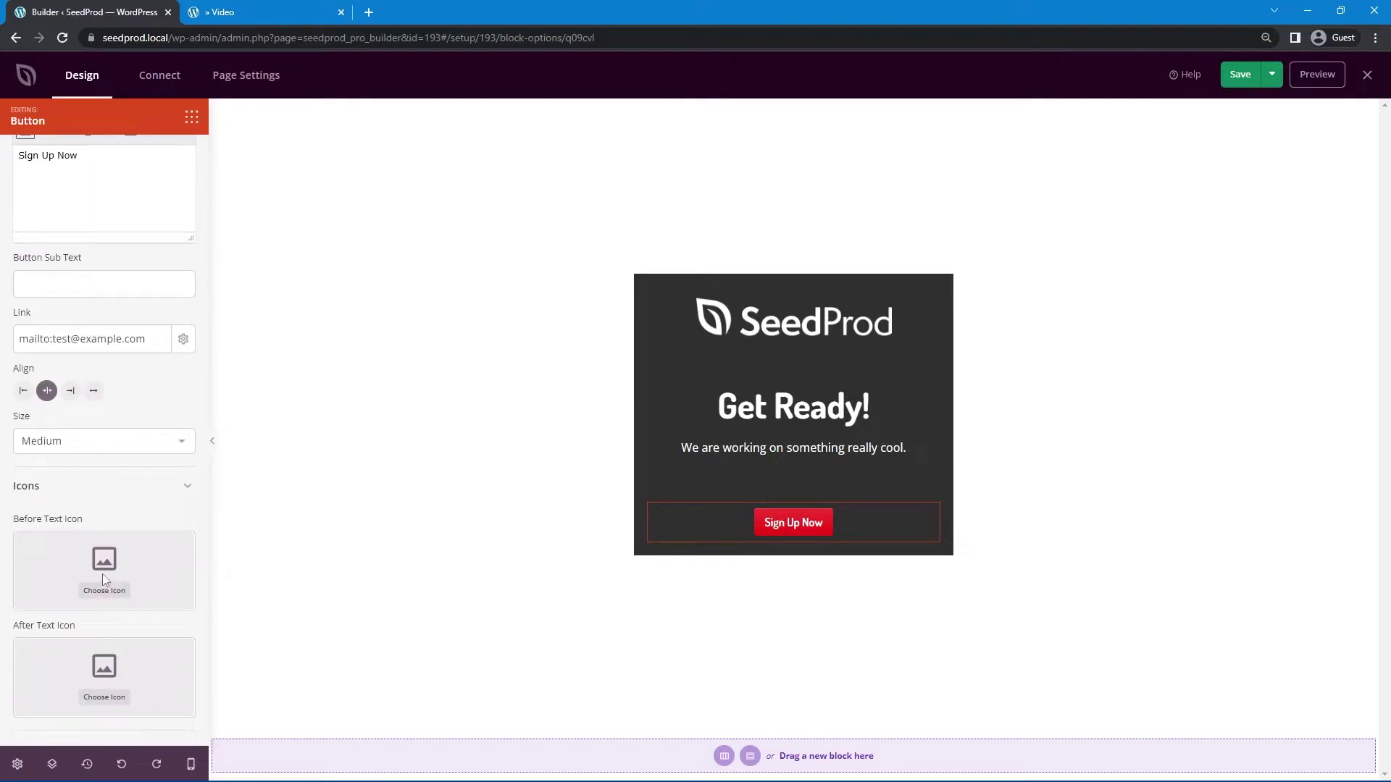
left_click(102, 440)
left_click(63, 519)
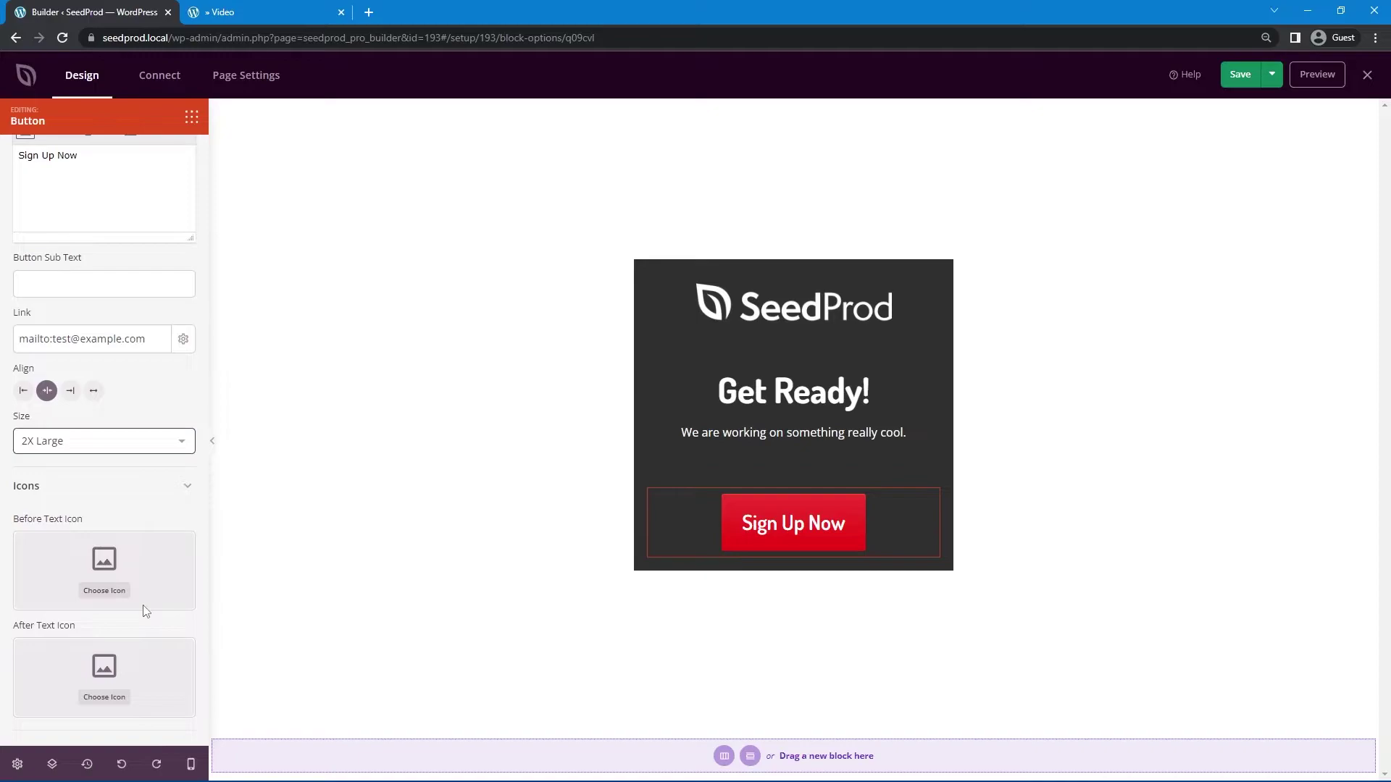
scroll(152, 362, "up", 3)
Make the button's background colour blue and preview the page.
left_click(181, 153)
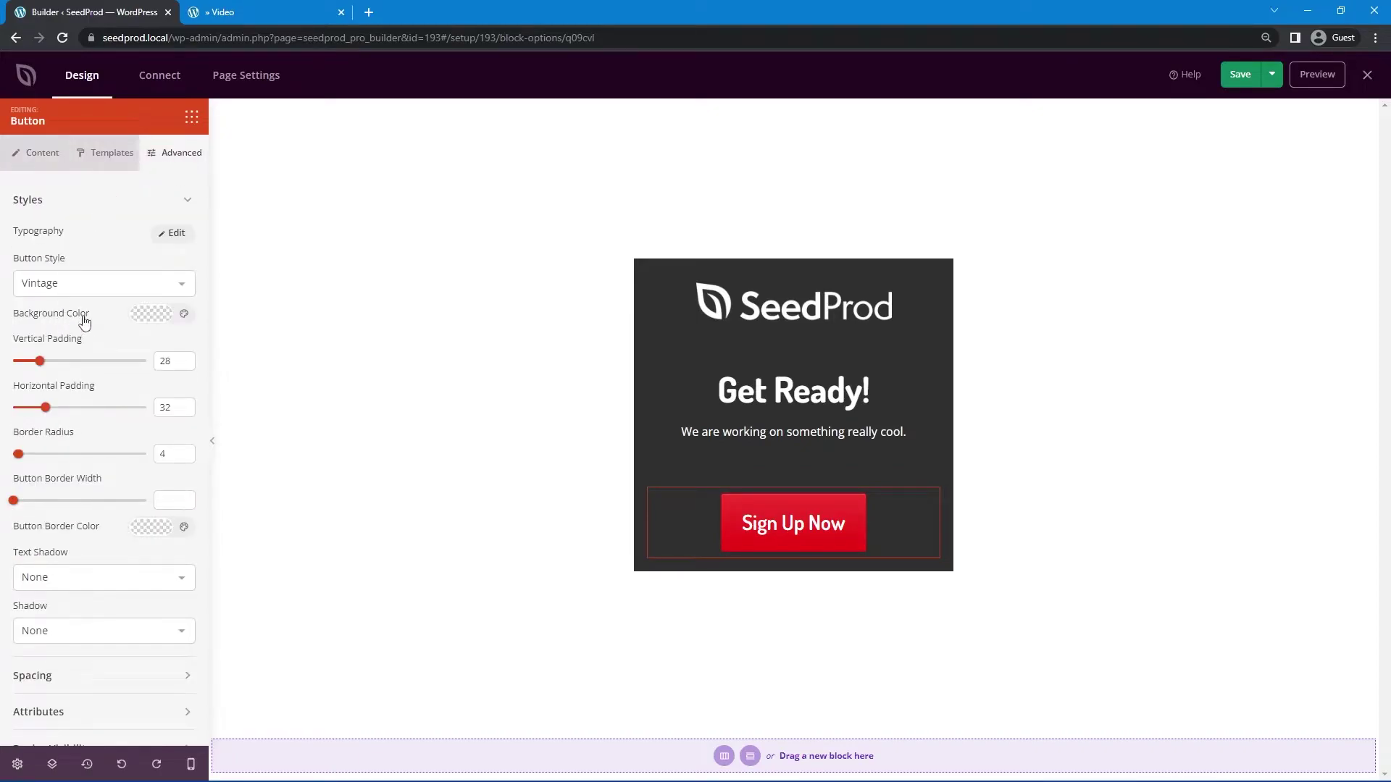
left_click(150, 319)
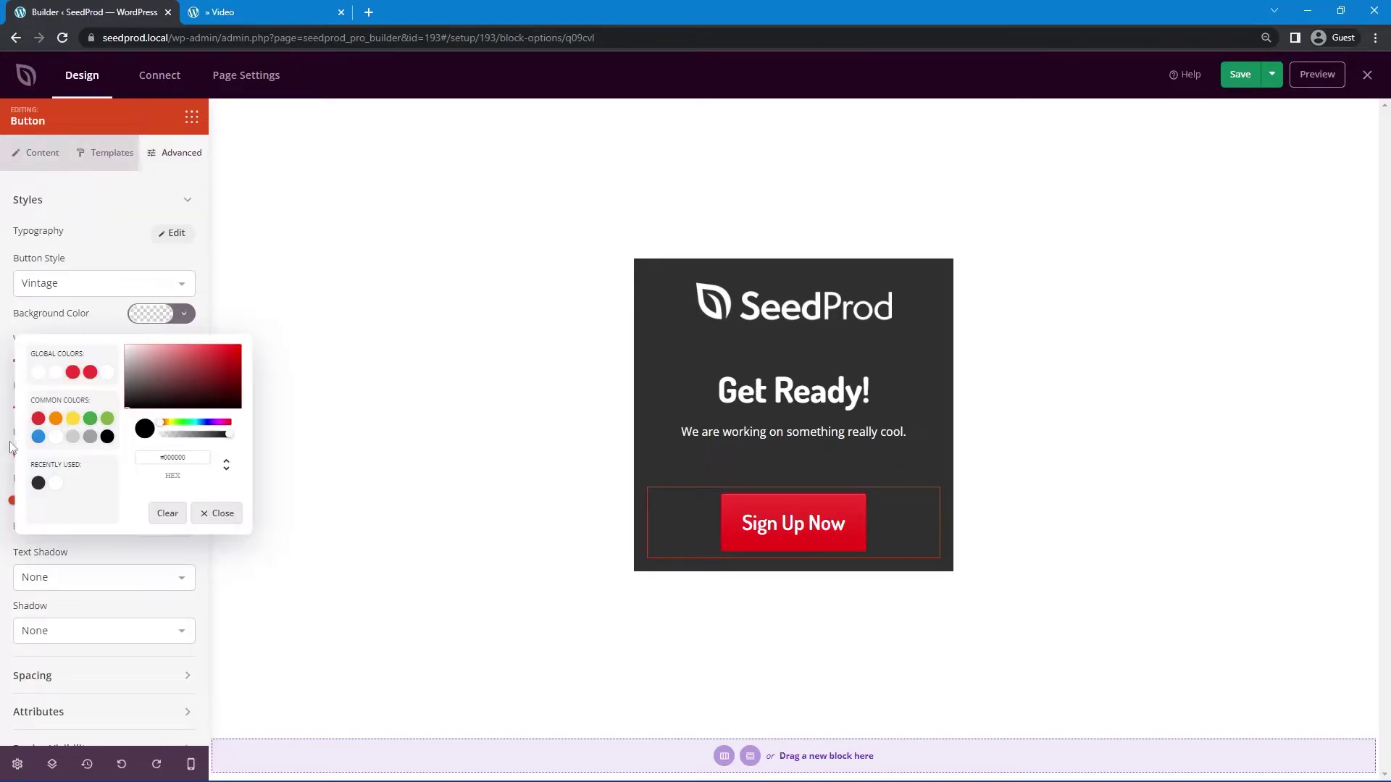
left_click(138, 258)
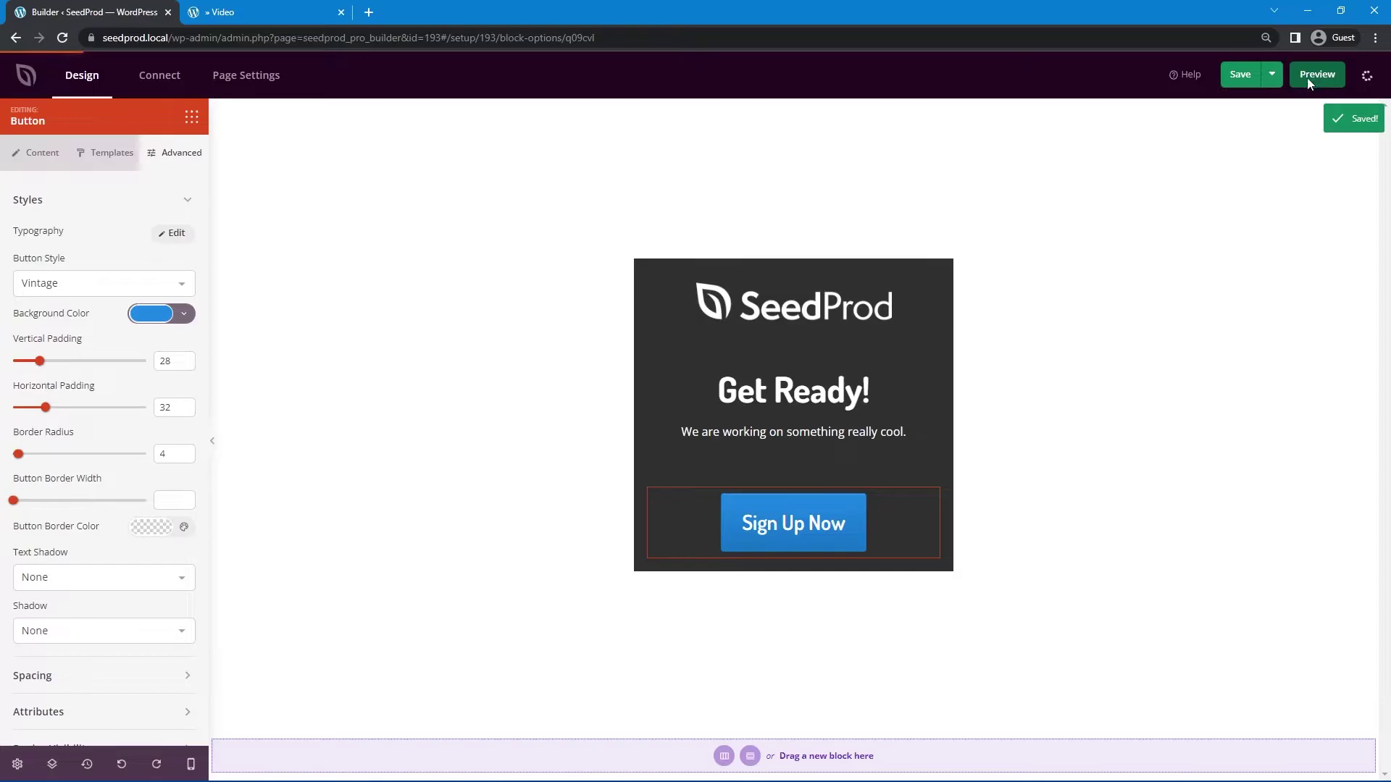
left_click(1308, 78)
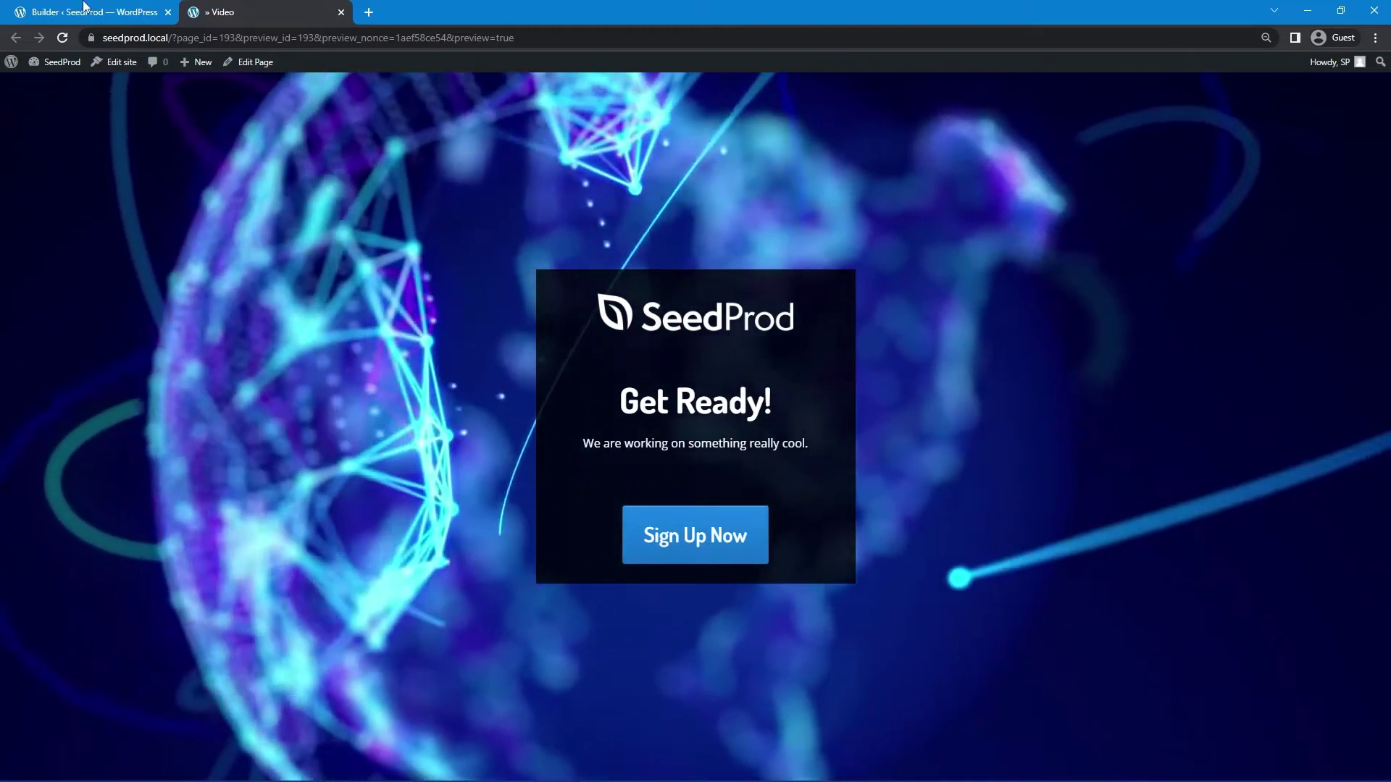
Back in the builder, set the Sign Up Now button's Advanced background colour to yellow.
left_click(85, 7)
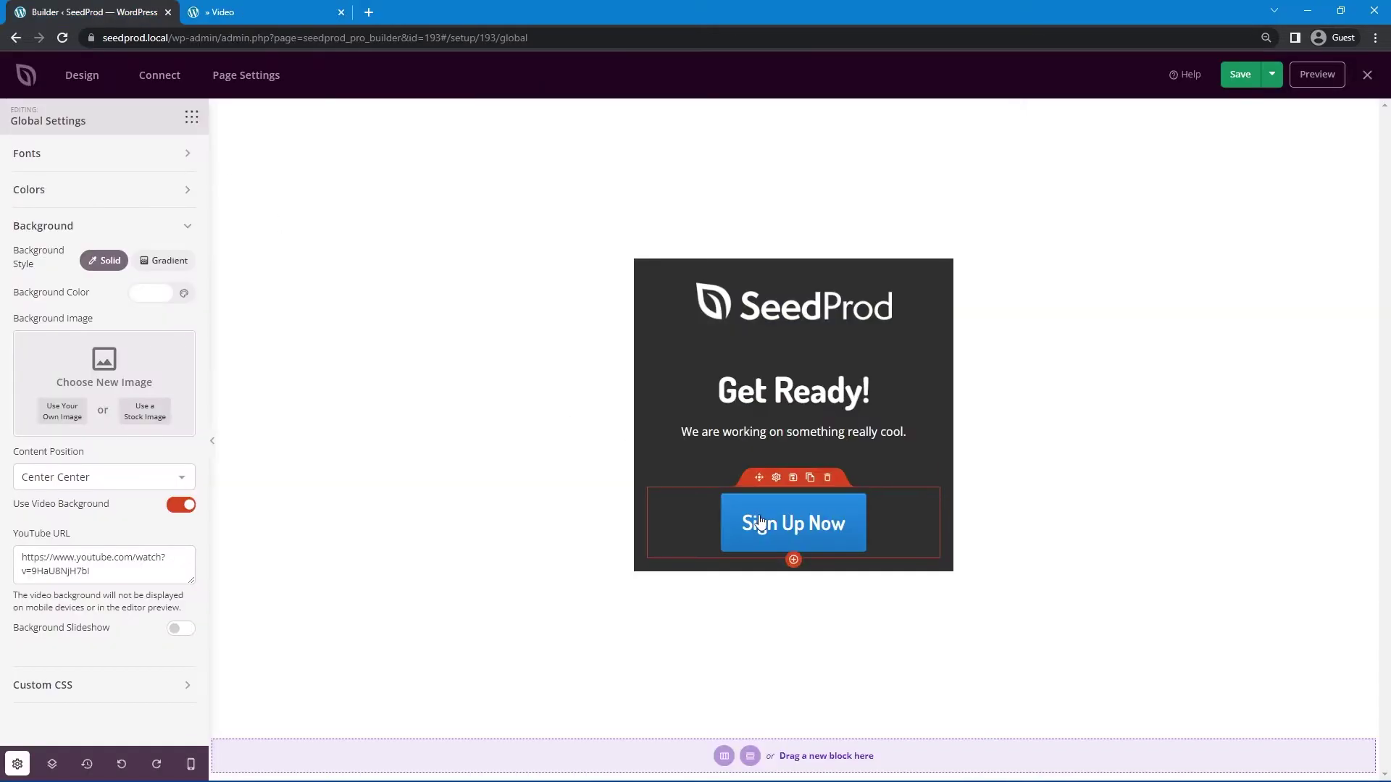
left_click(775, 480)
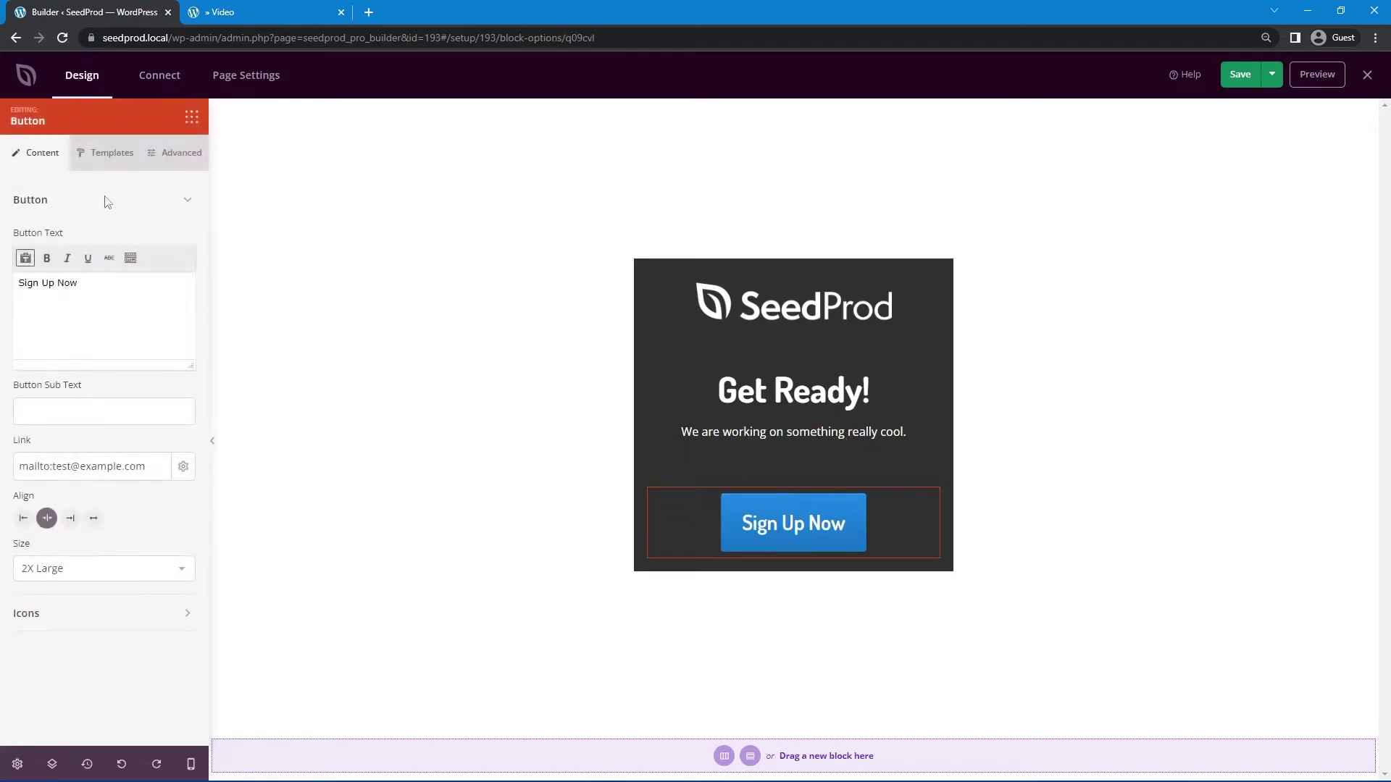
left_click(160, 154)
left_click(184, 313)
left_click(71, 420)
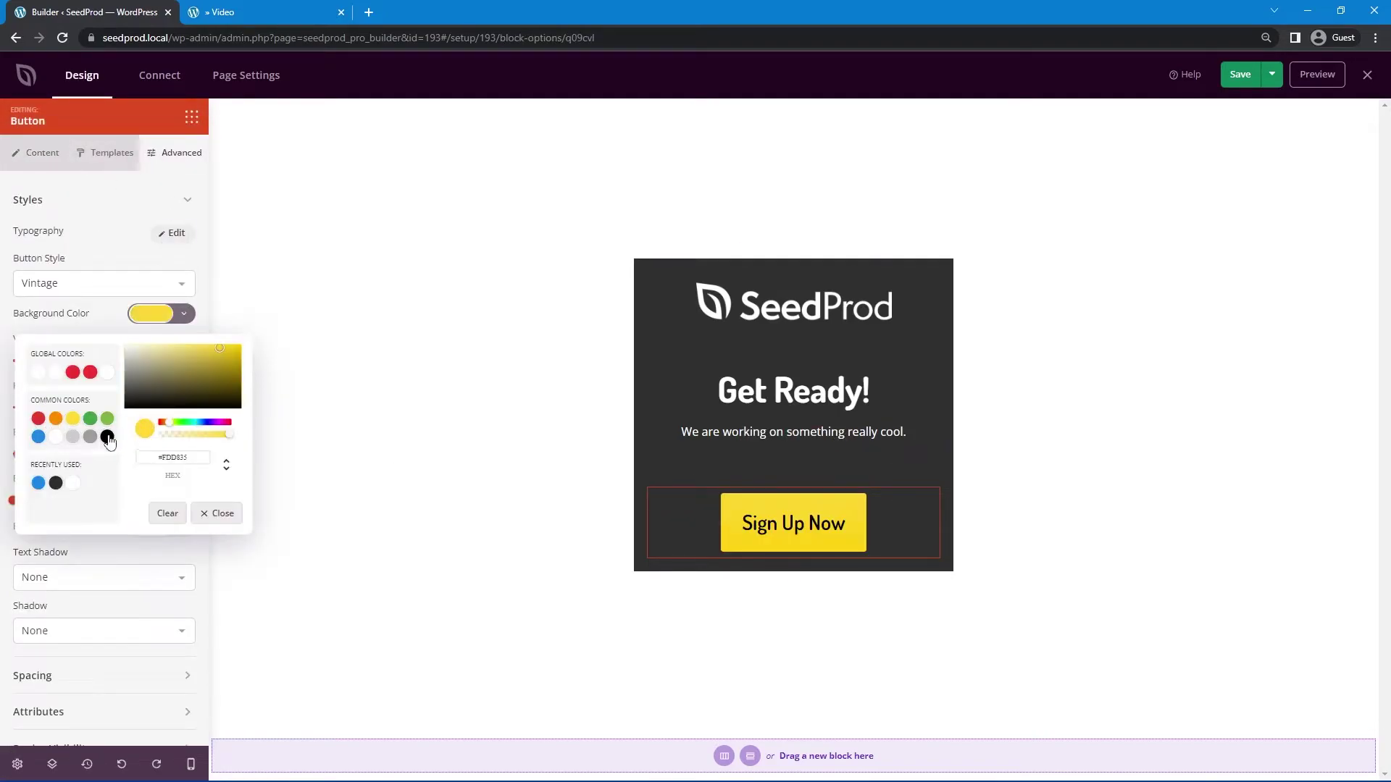
Save the page and open its preview showing the yellow Sign Up Now button.
left_click(1226, 143)
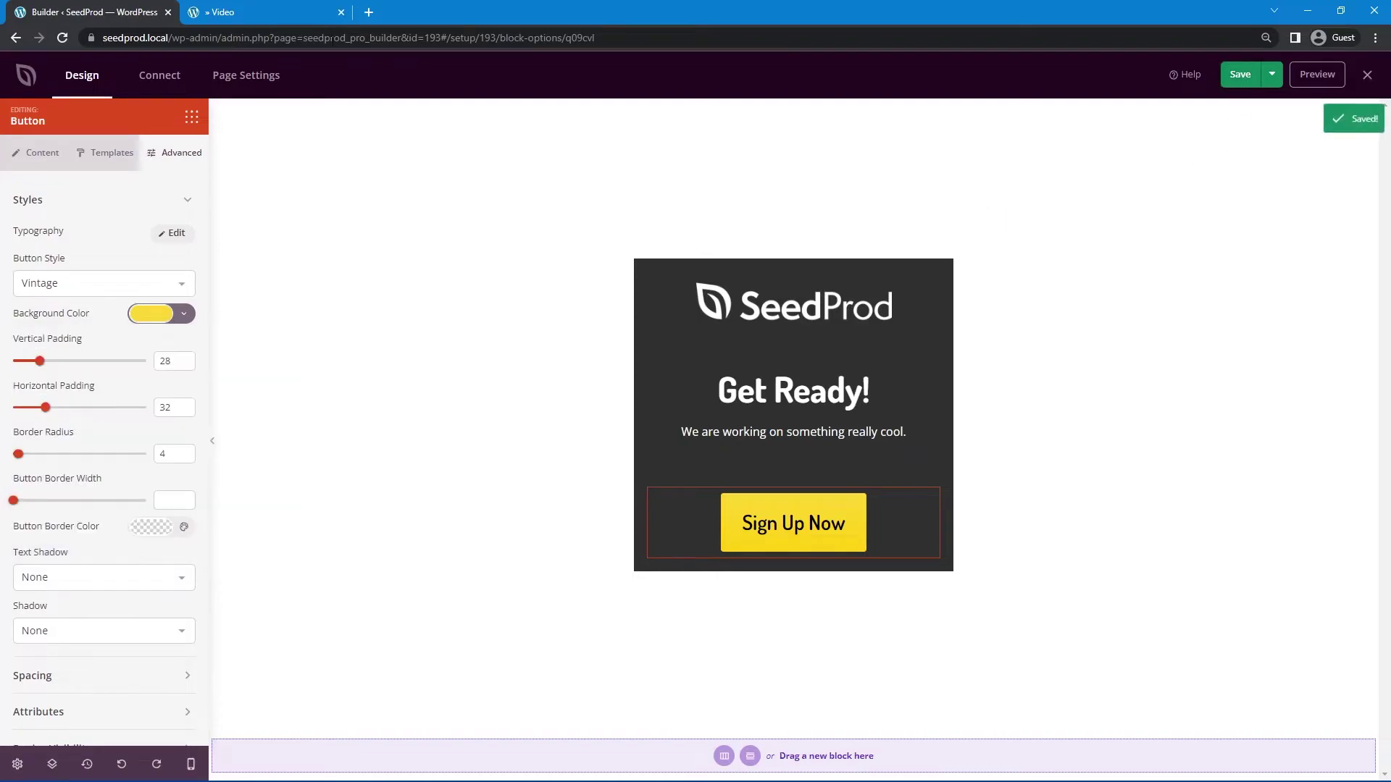
left_click(1328, 79)
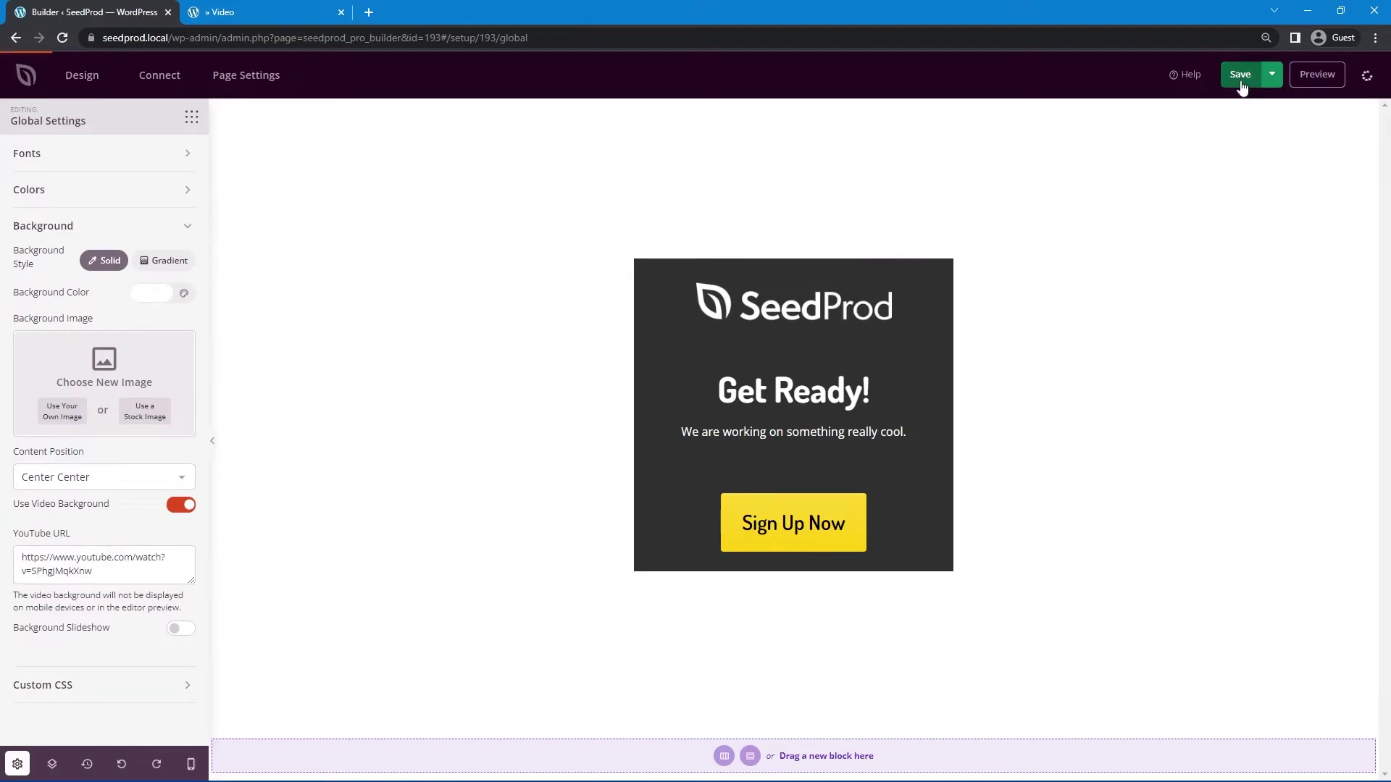
left_click(1309, 86)
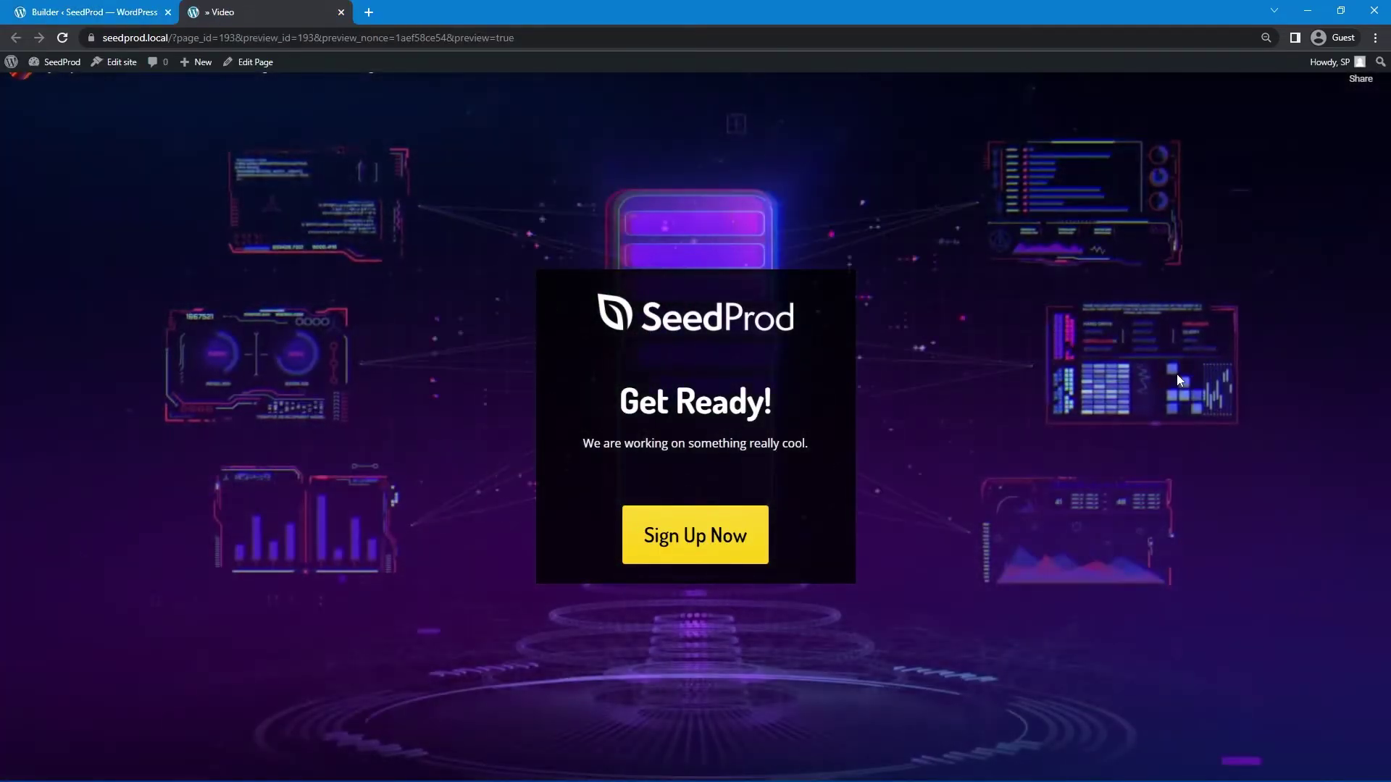